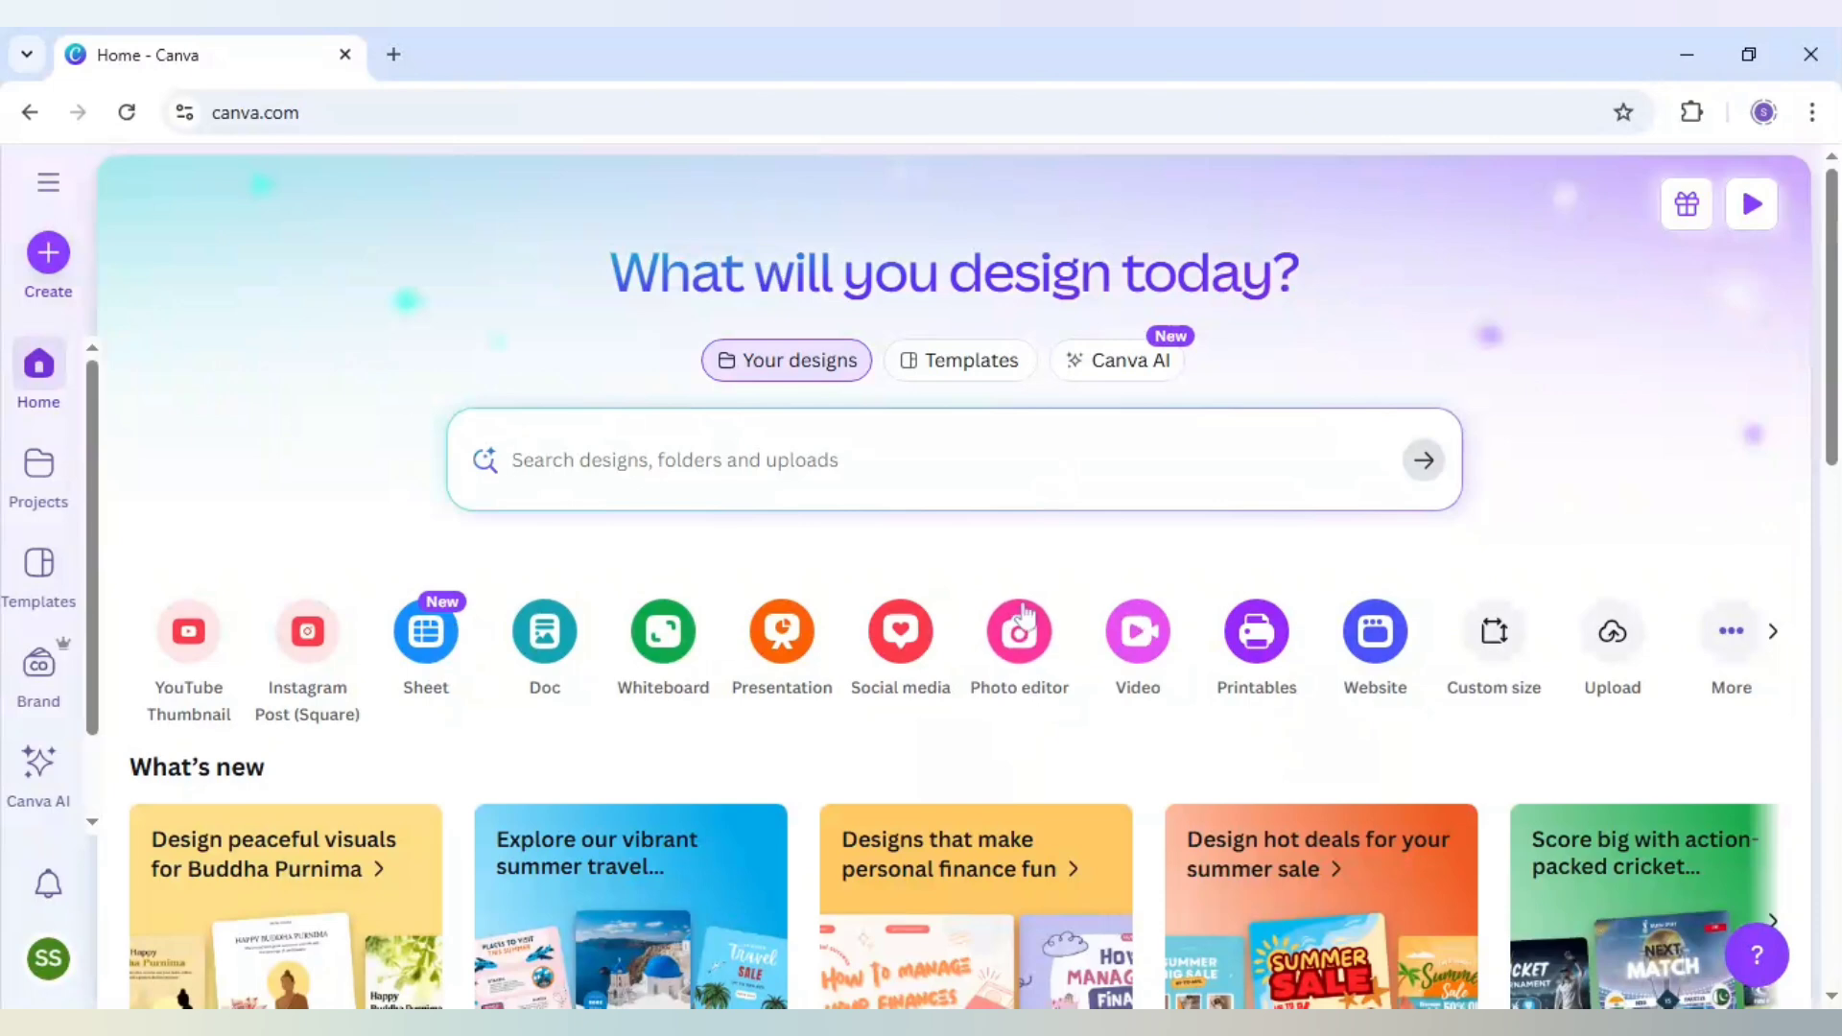
Create a blank Video (Landscape) design at 1920 × 1080 px
{"action": "left_click", "coordinate": [1142, 650]}
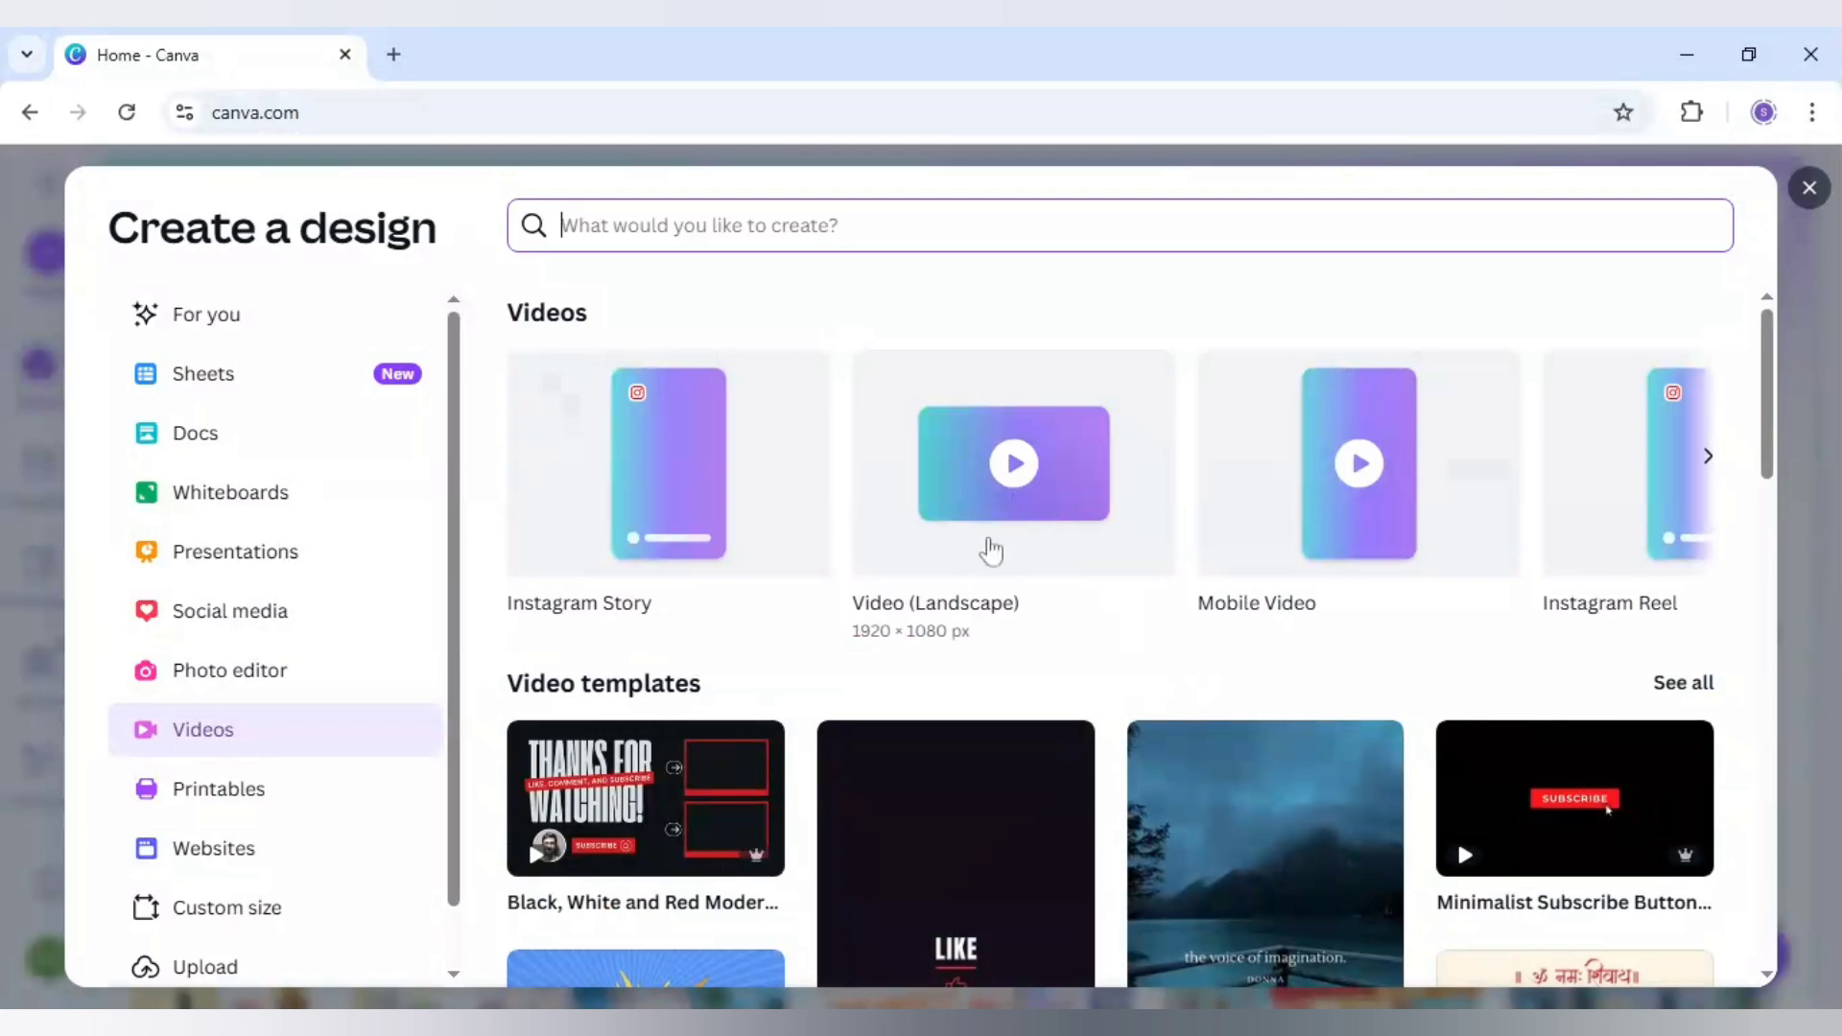
{"action": "left_click", "coordinate": [993, 552]}
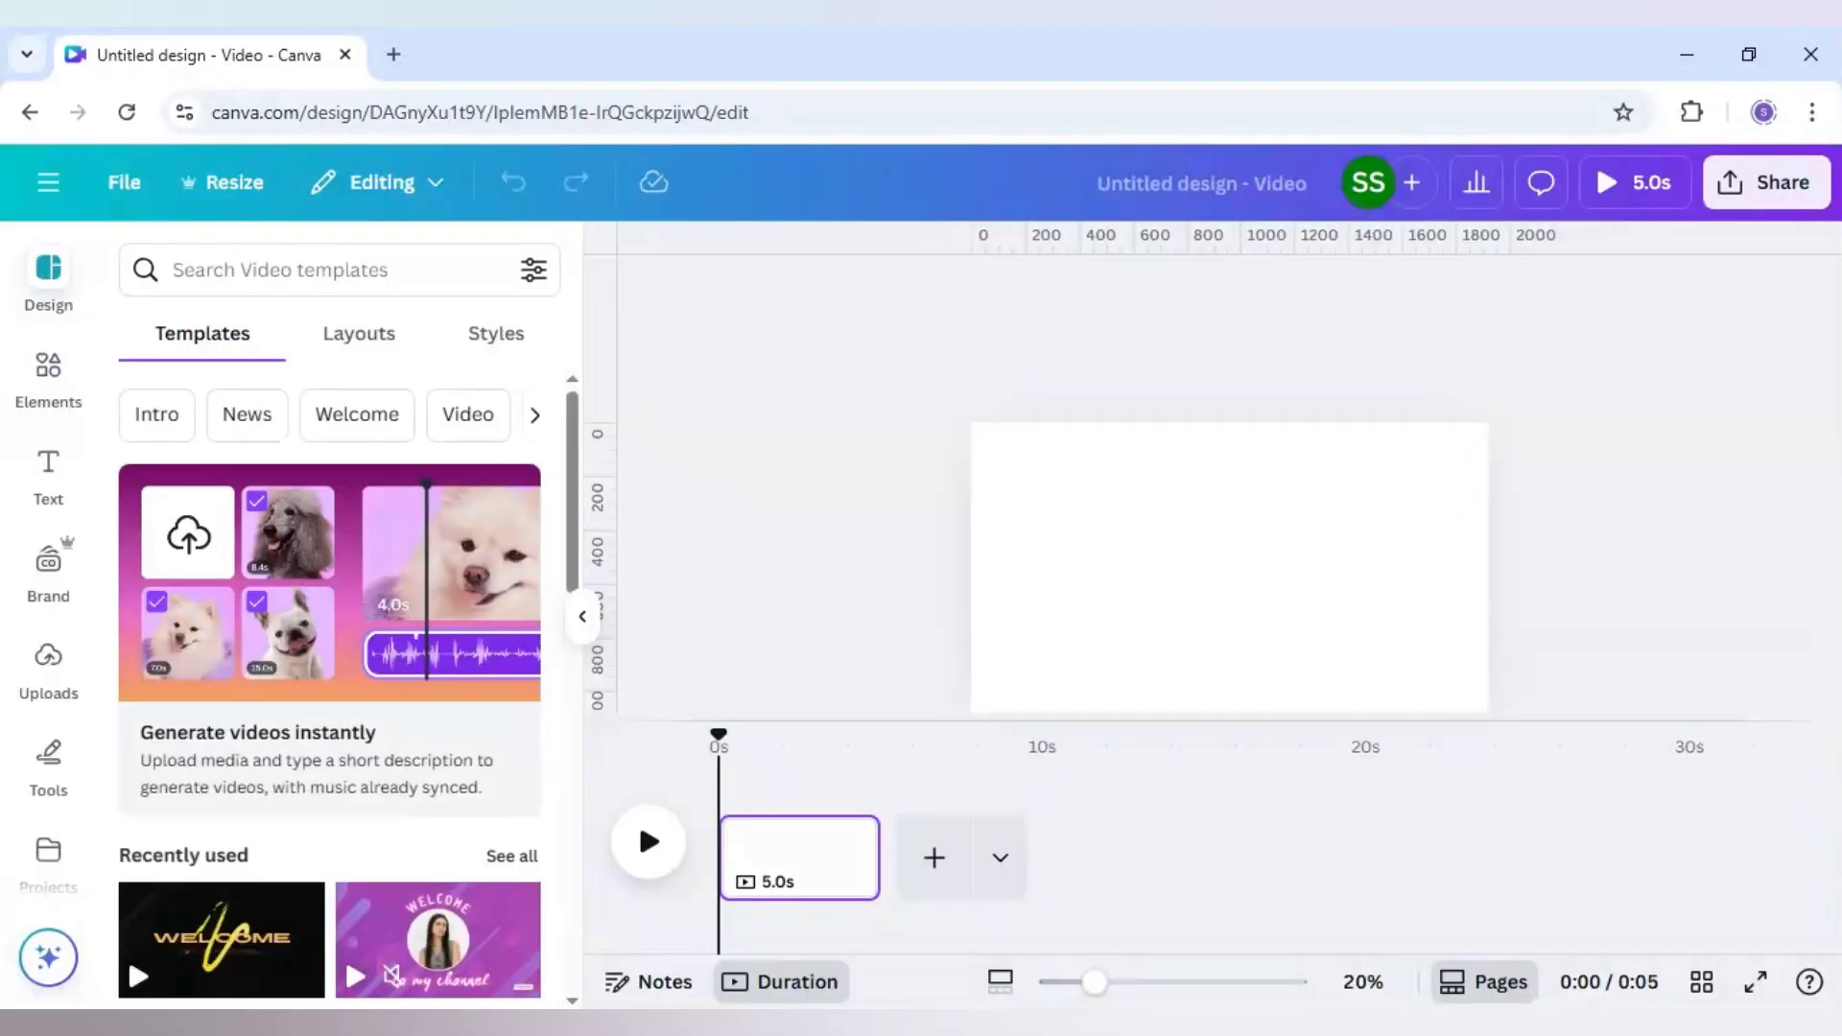
Add the recently used rocky island photo to the page and scale it to 1,920 × 1,280 so it fills the canvas
{"action": "left_click", "coordinate": [50, 373]}
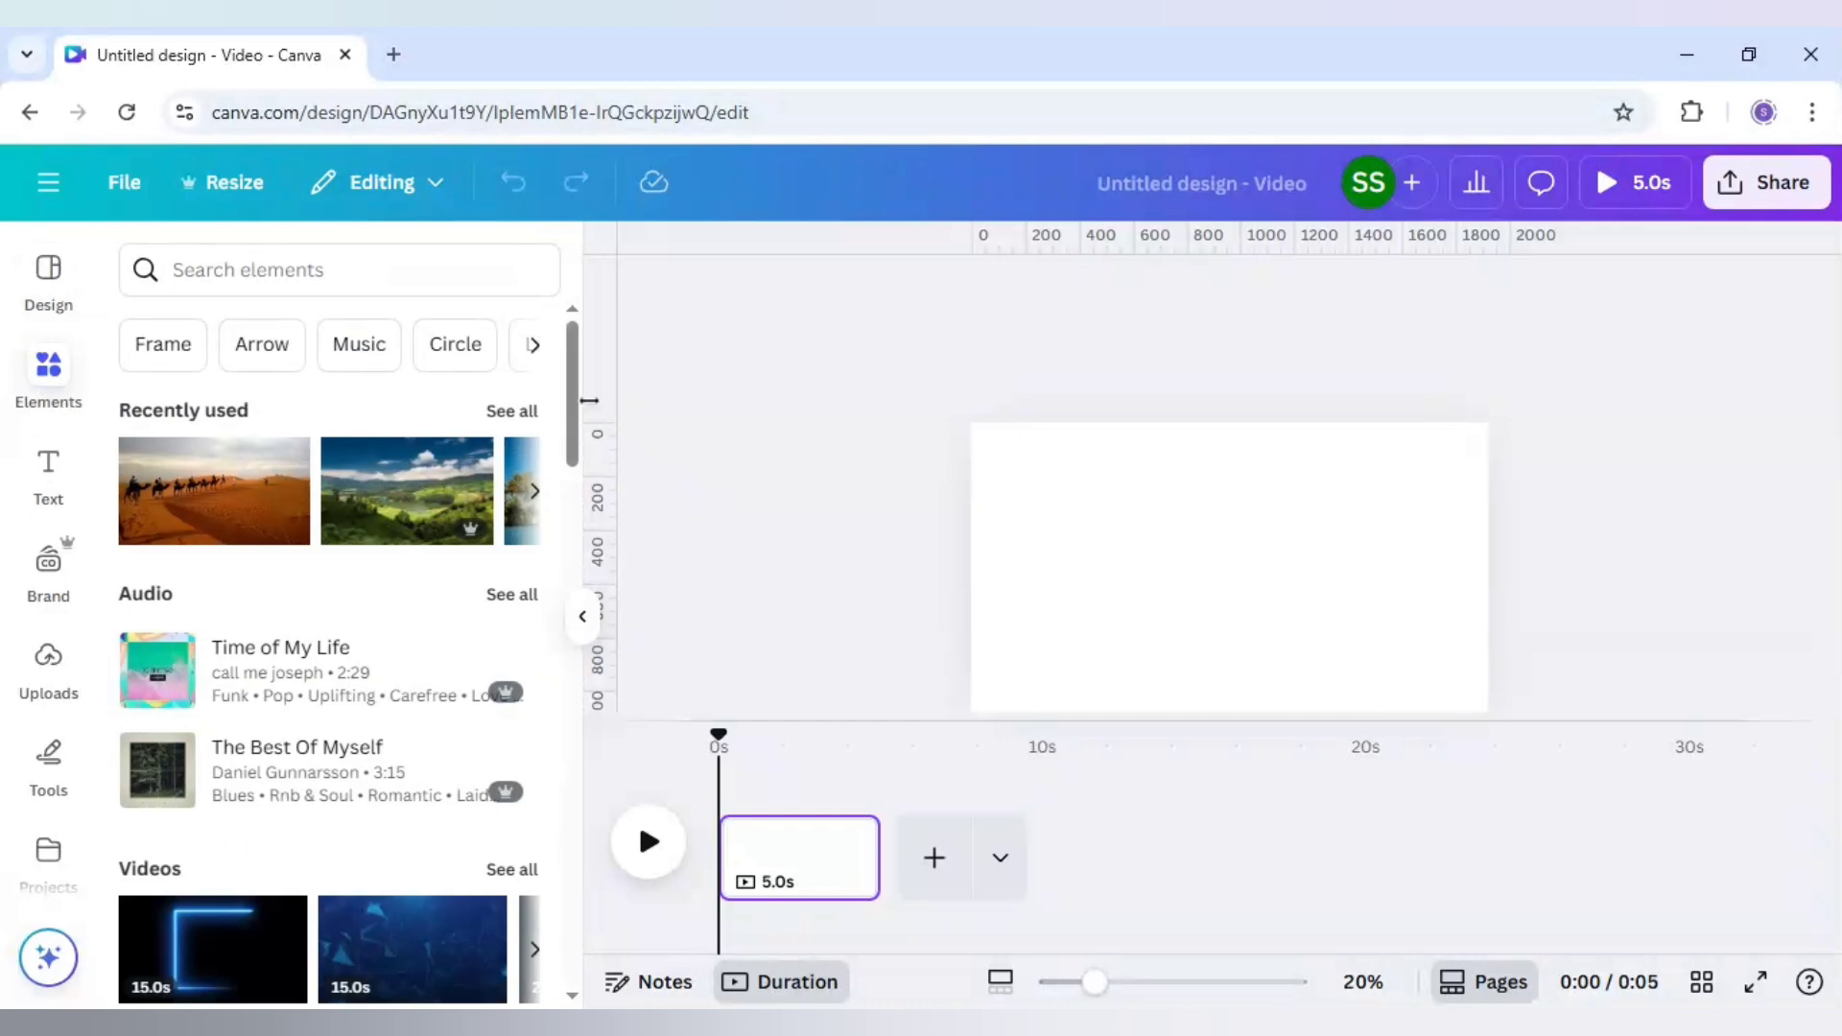
{"action": "left_click", "coordinate": [537, 413]}
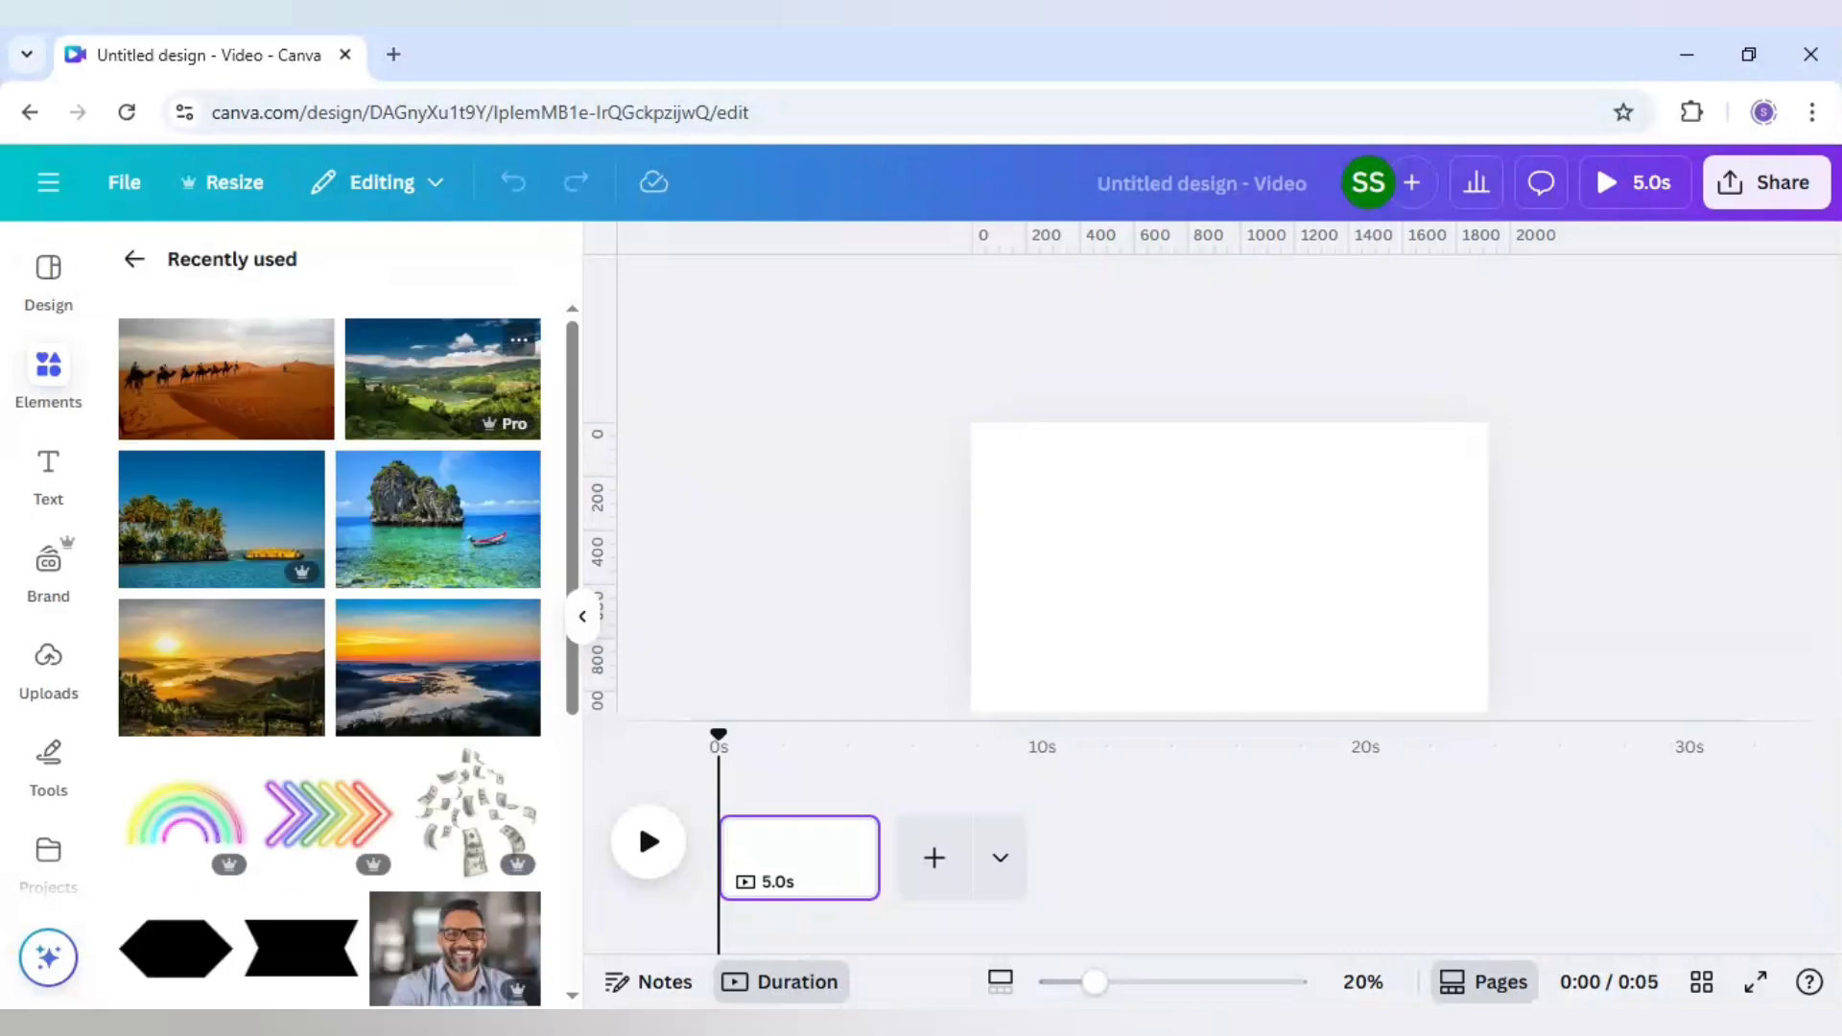
{"action": "left_click", "coordinate": [461, 534]}
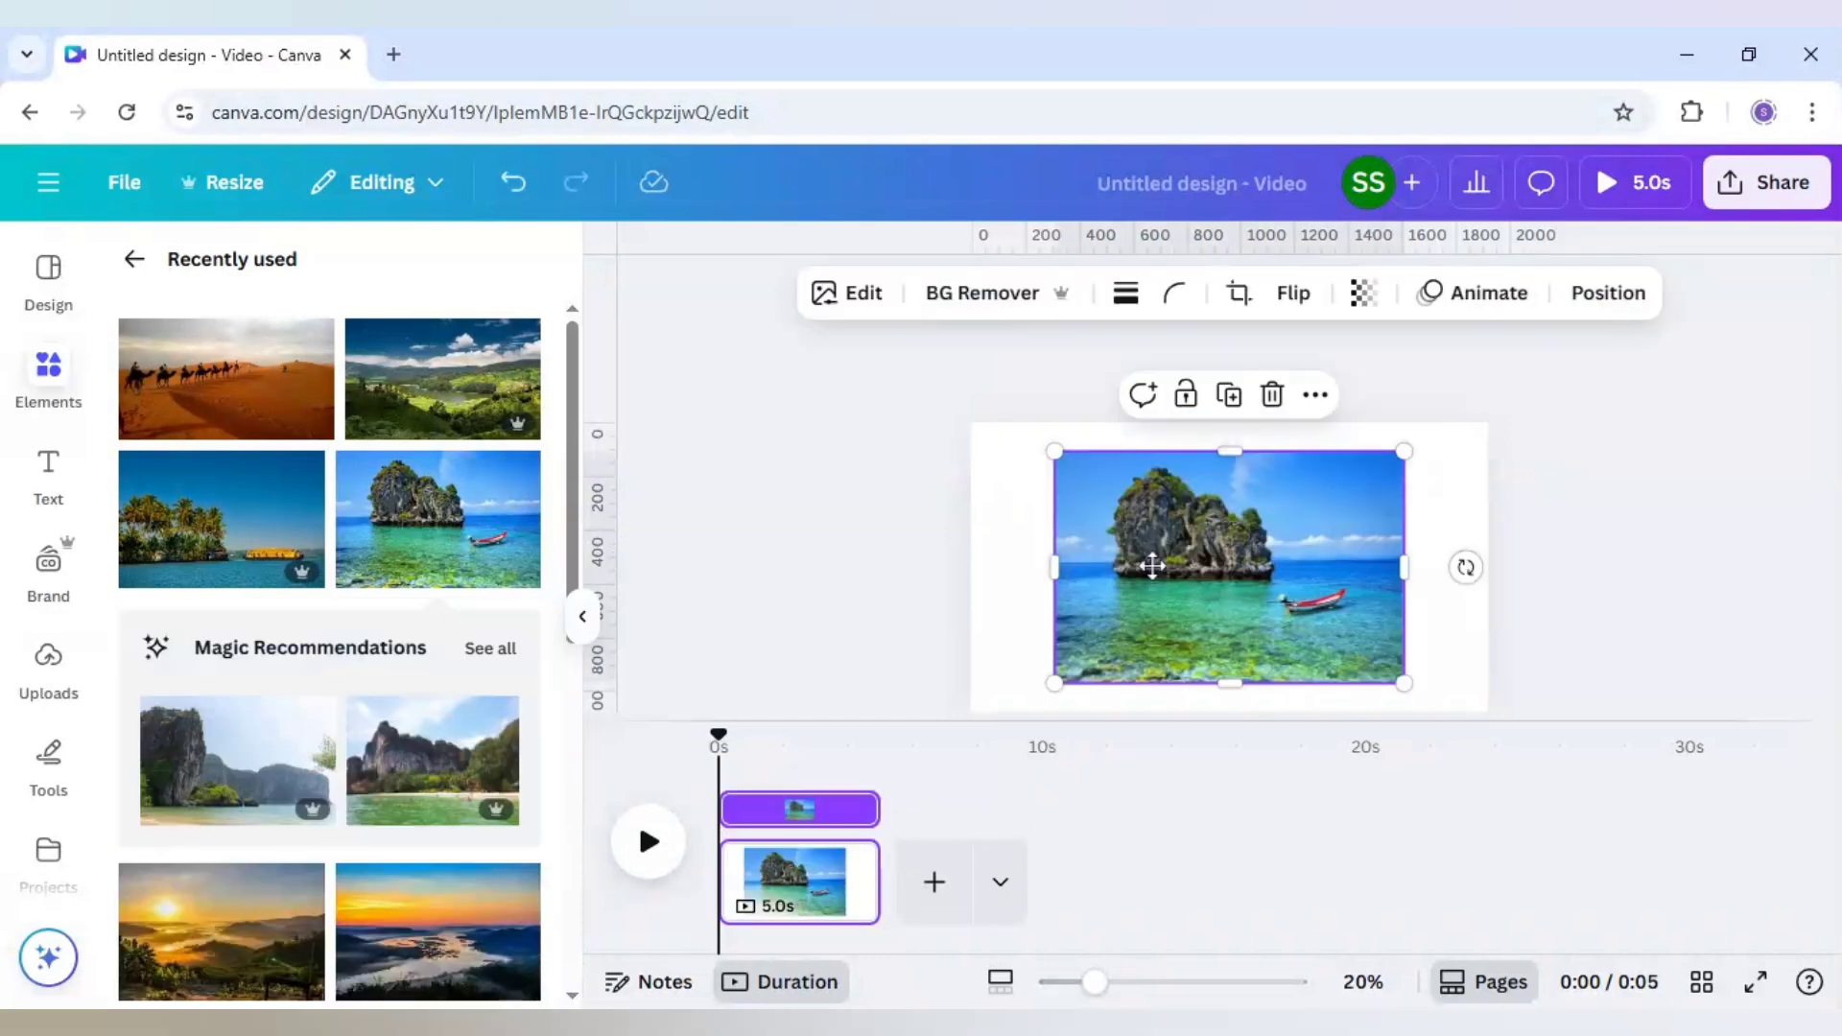
{"action": "left_click_drag", "start_coordinate": [1217, 584], "coordinate": [1136, 563]}
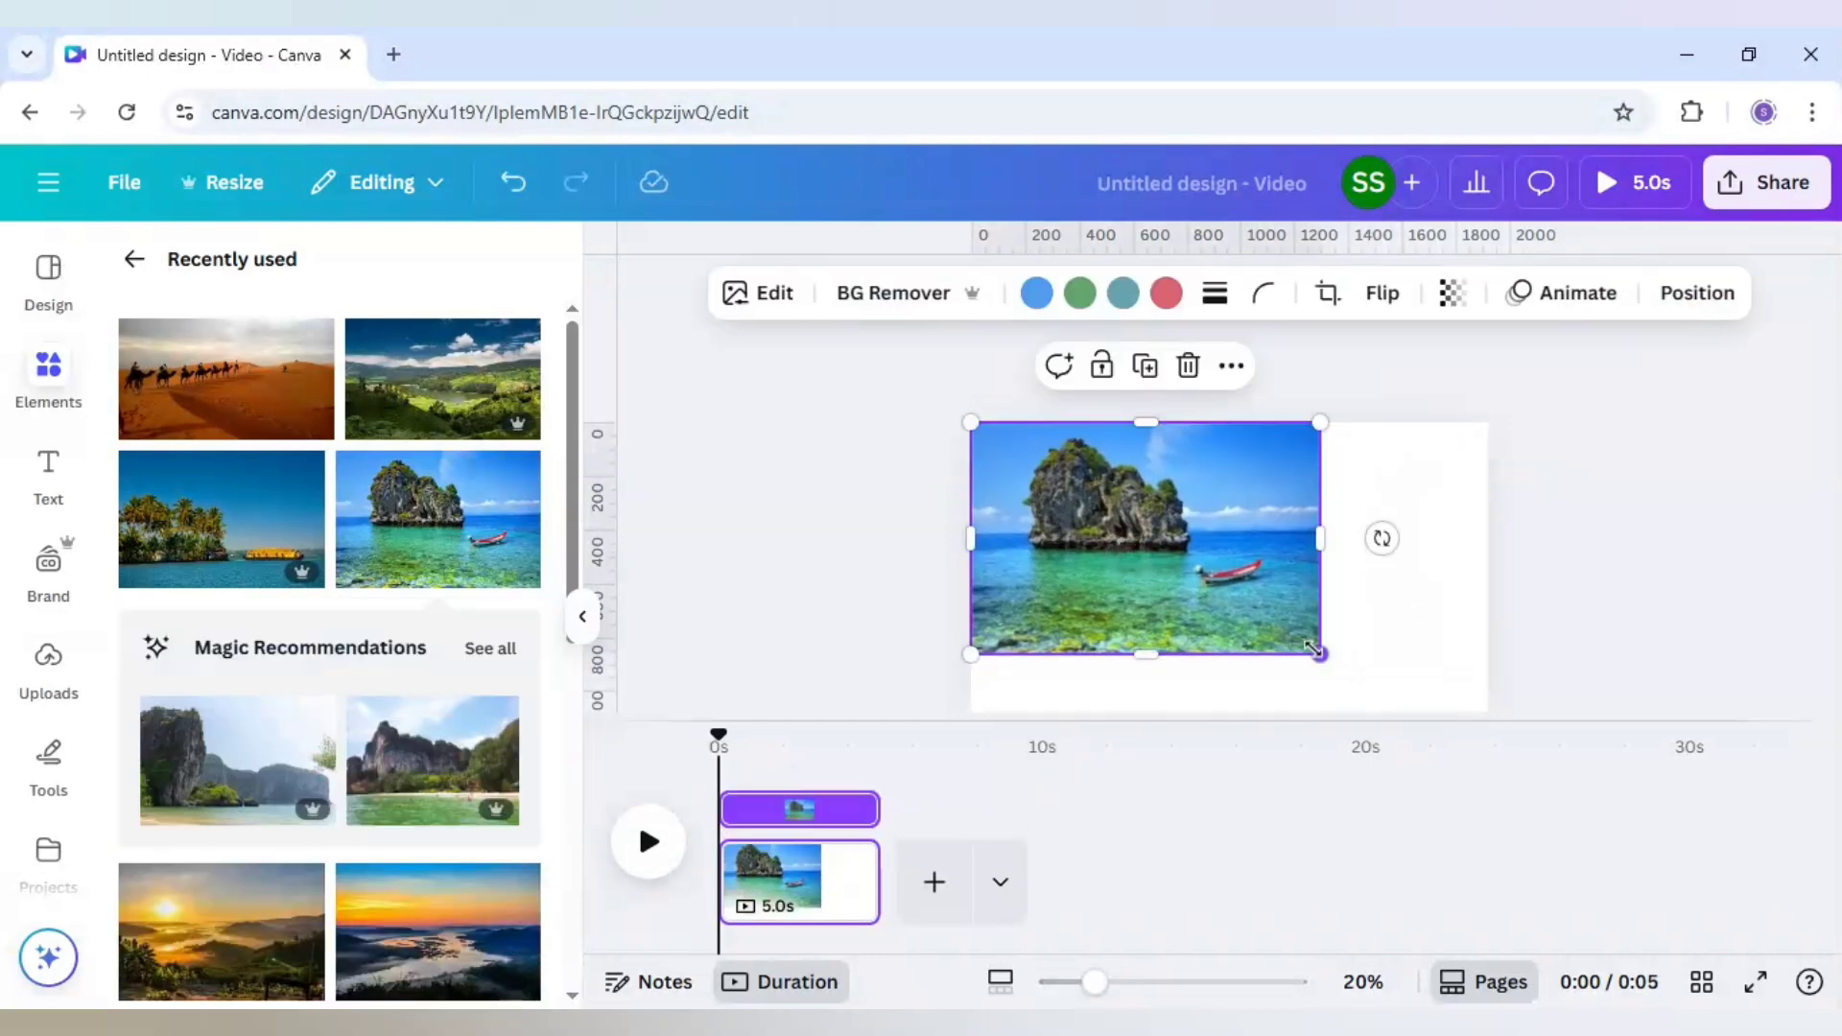
{"action": "left_click_drag", "start_coordinate": [1316, 651], "coordinate": [1486, 769]}
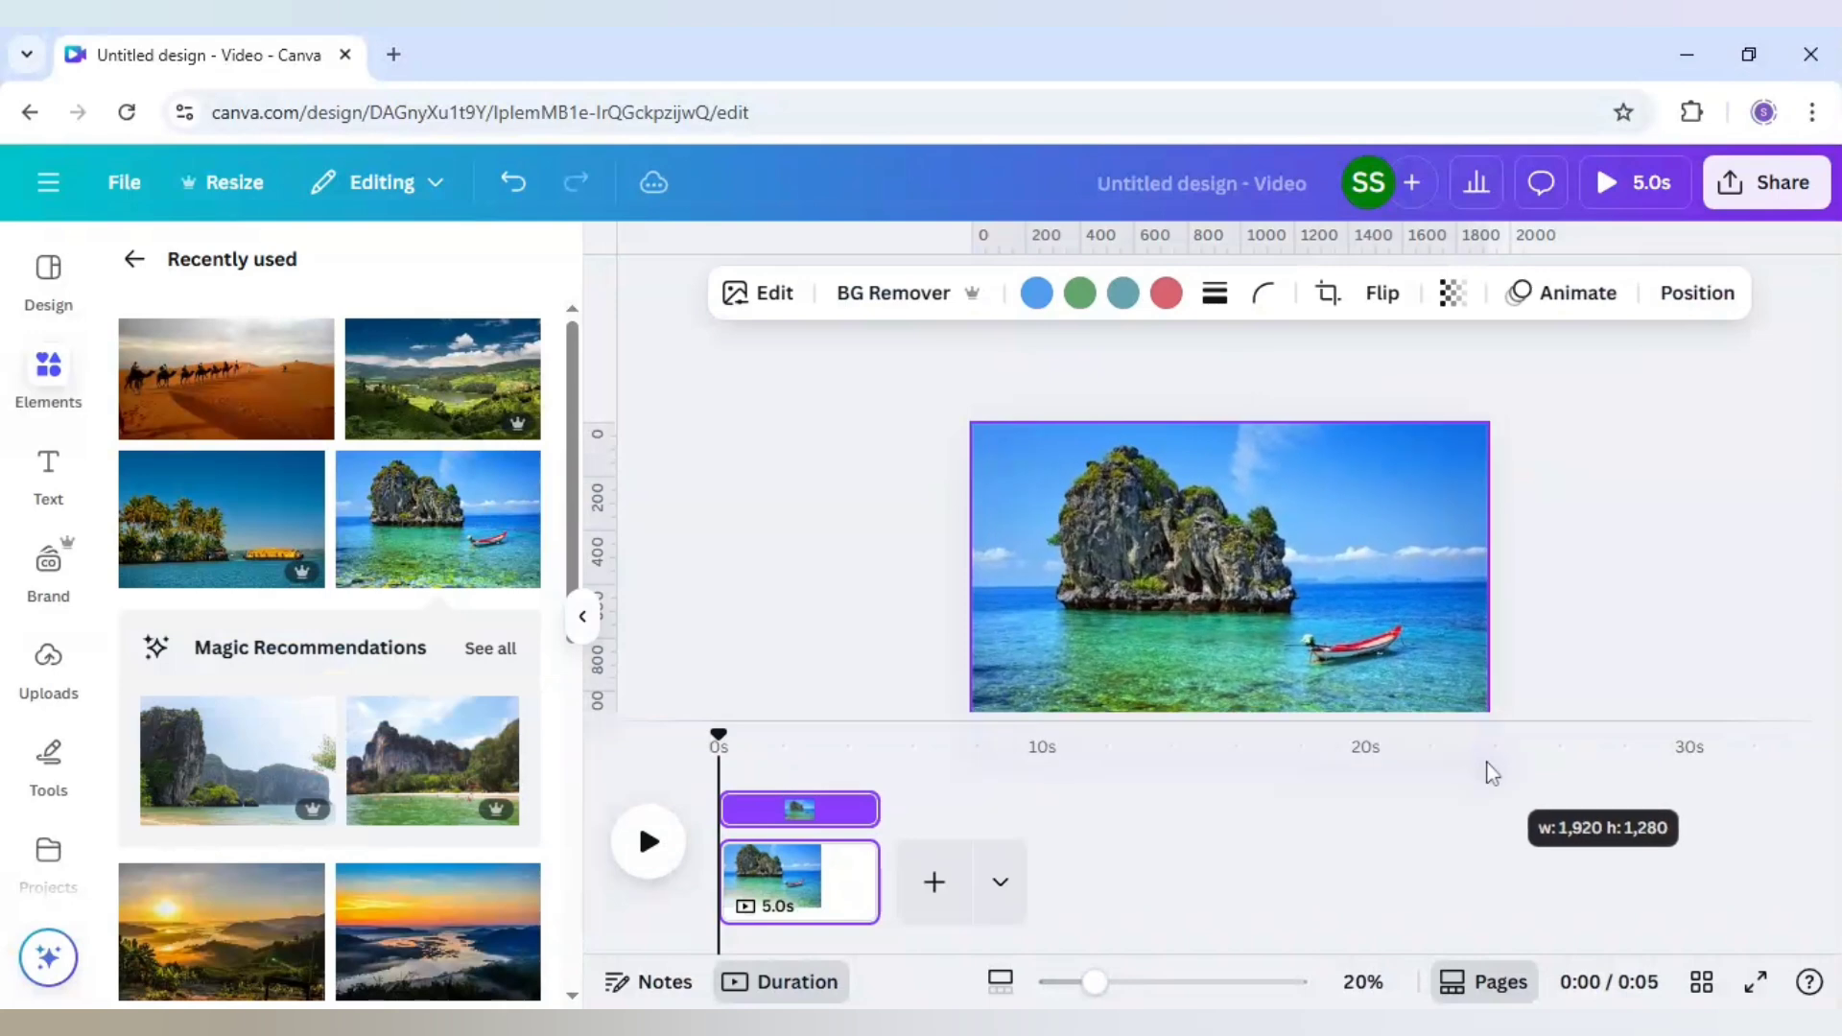
Duplicate the island page and cover the copy with the orange sunset valley photo, scaled to fill the canvas
{"action": "left_click", "coordinate": [845, 862]}
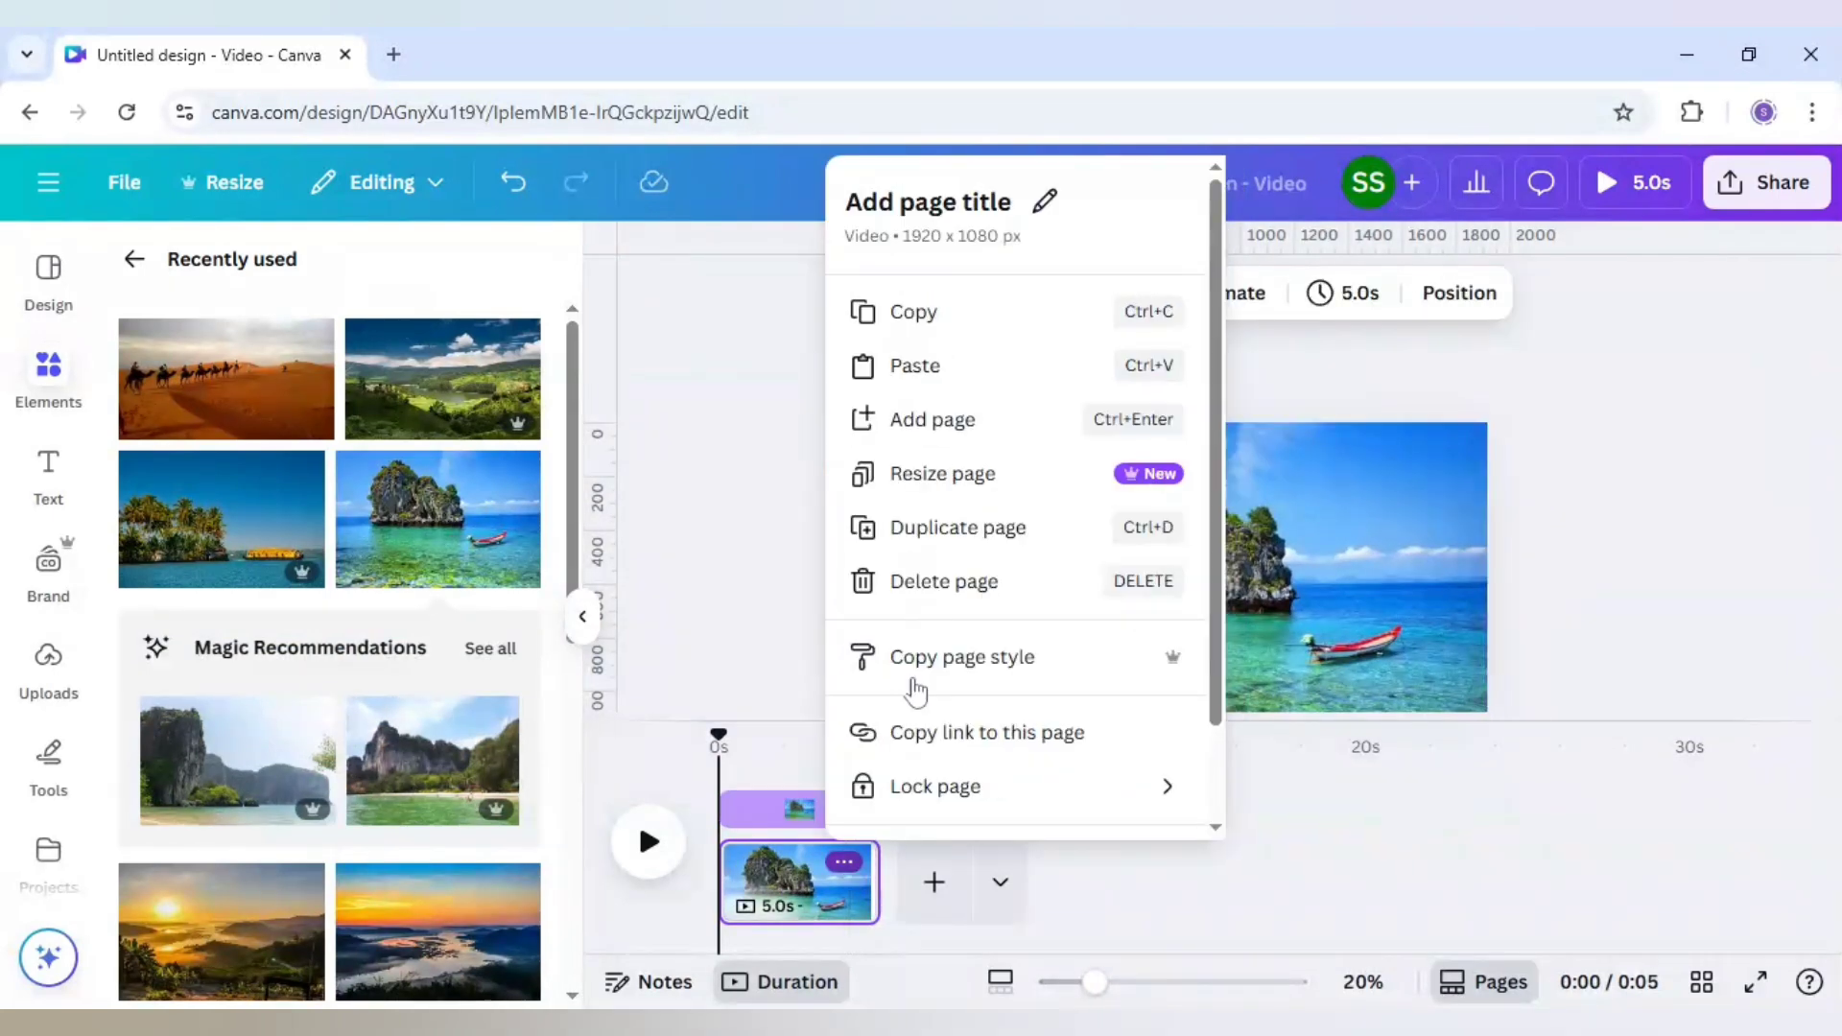
{"action": "left_click", "coordinate": [945, 530]}
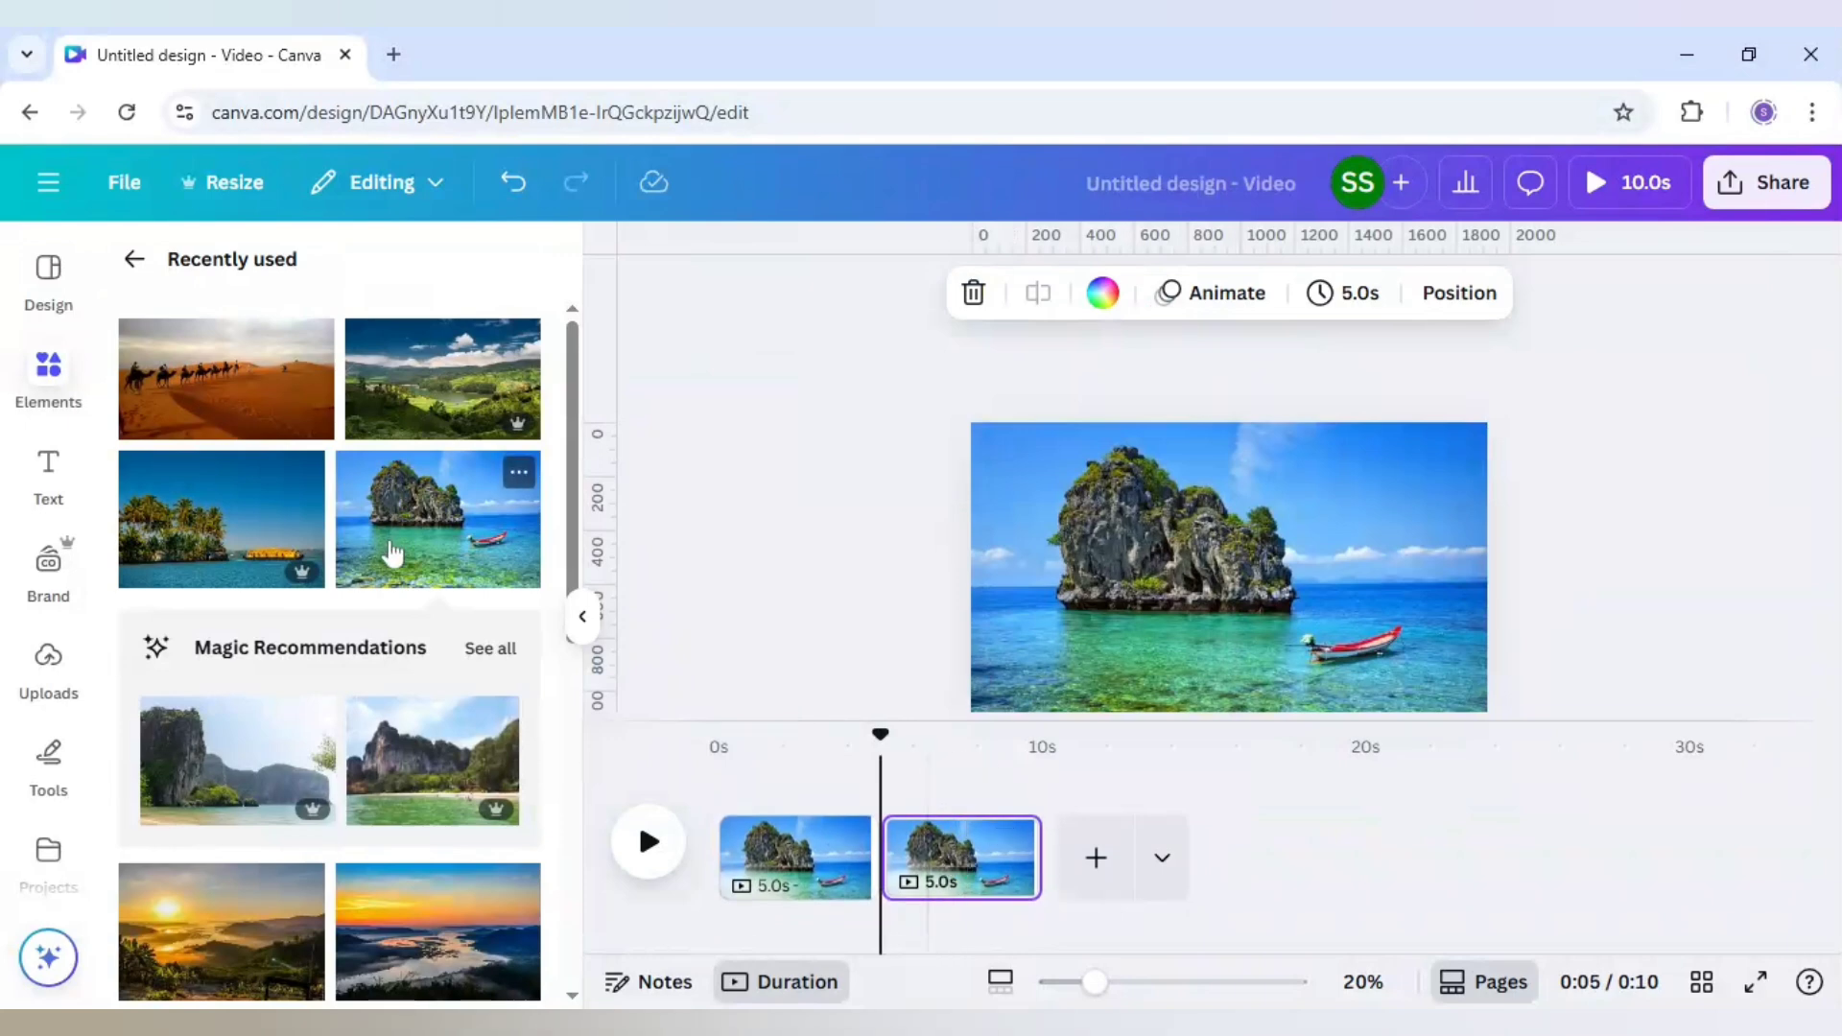
{"action": "scroll", "coordinate": [392, 555], "scroll_direction": "down", "scroll_amount": 3}
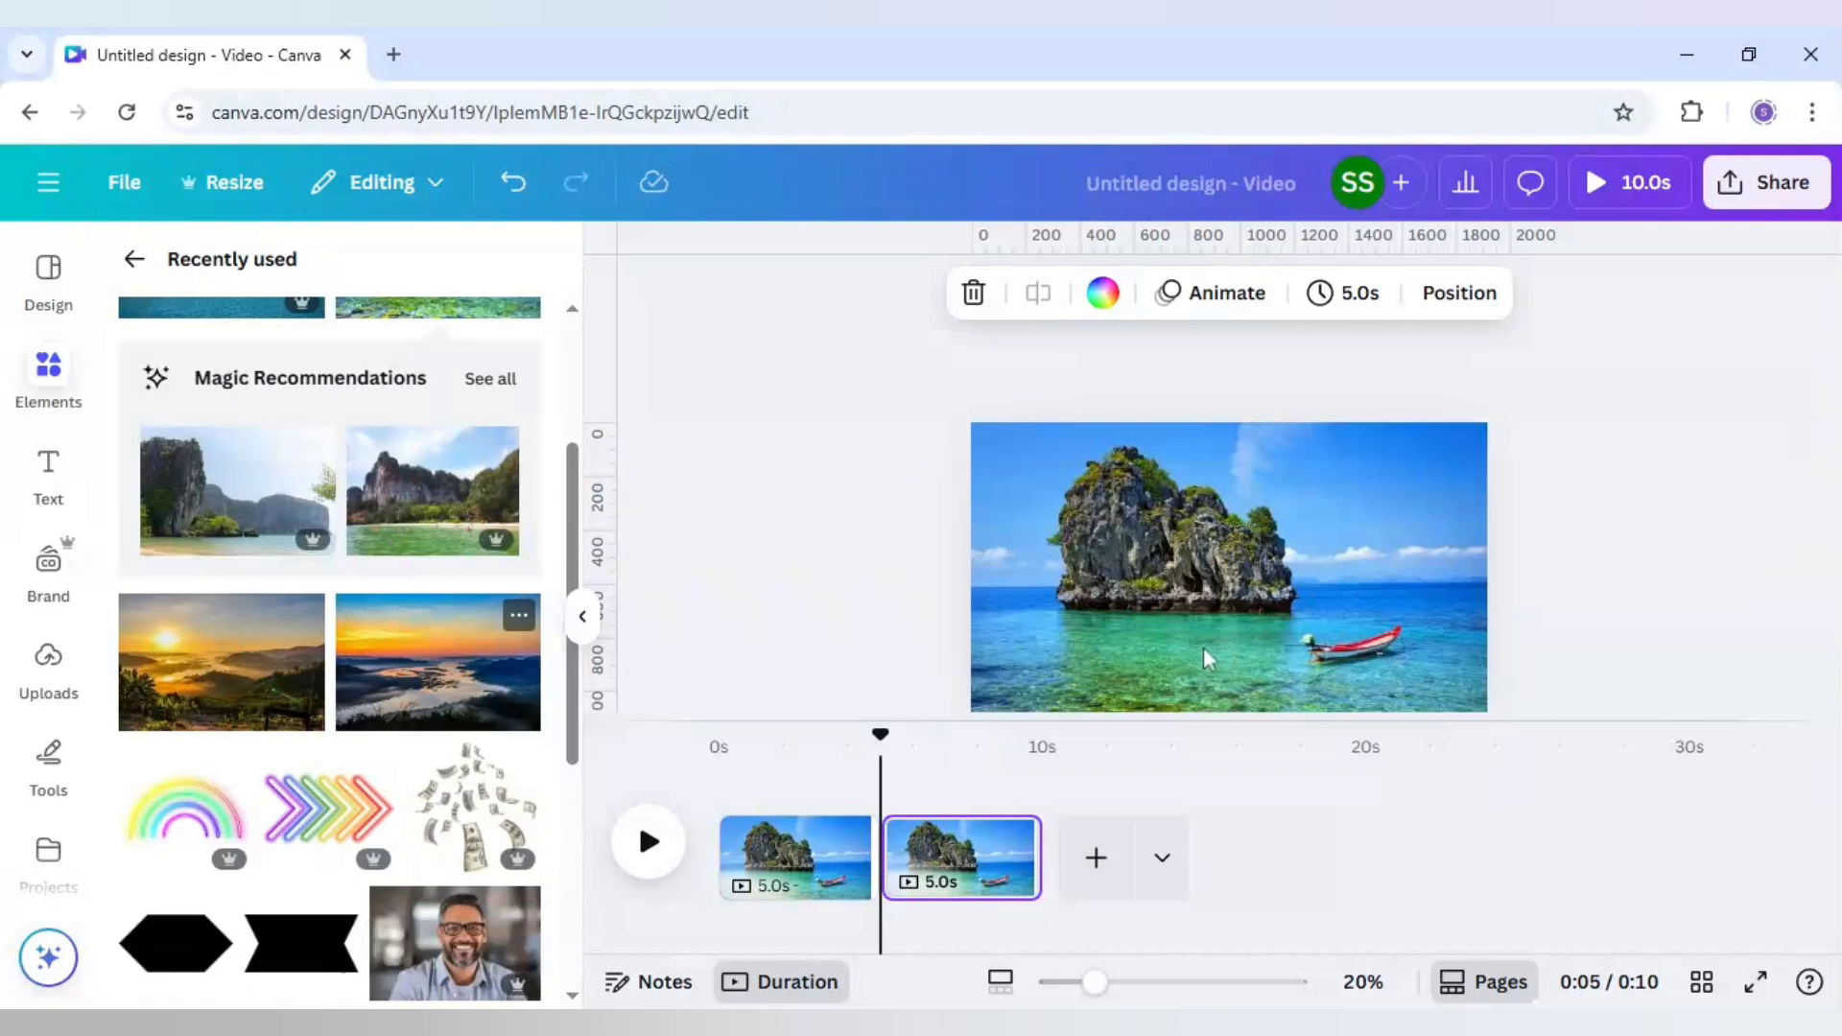
{"action": "left_click_drag", "start_coordinate": [1179, 617], "coordinate": [1138, 606]}
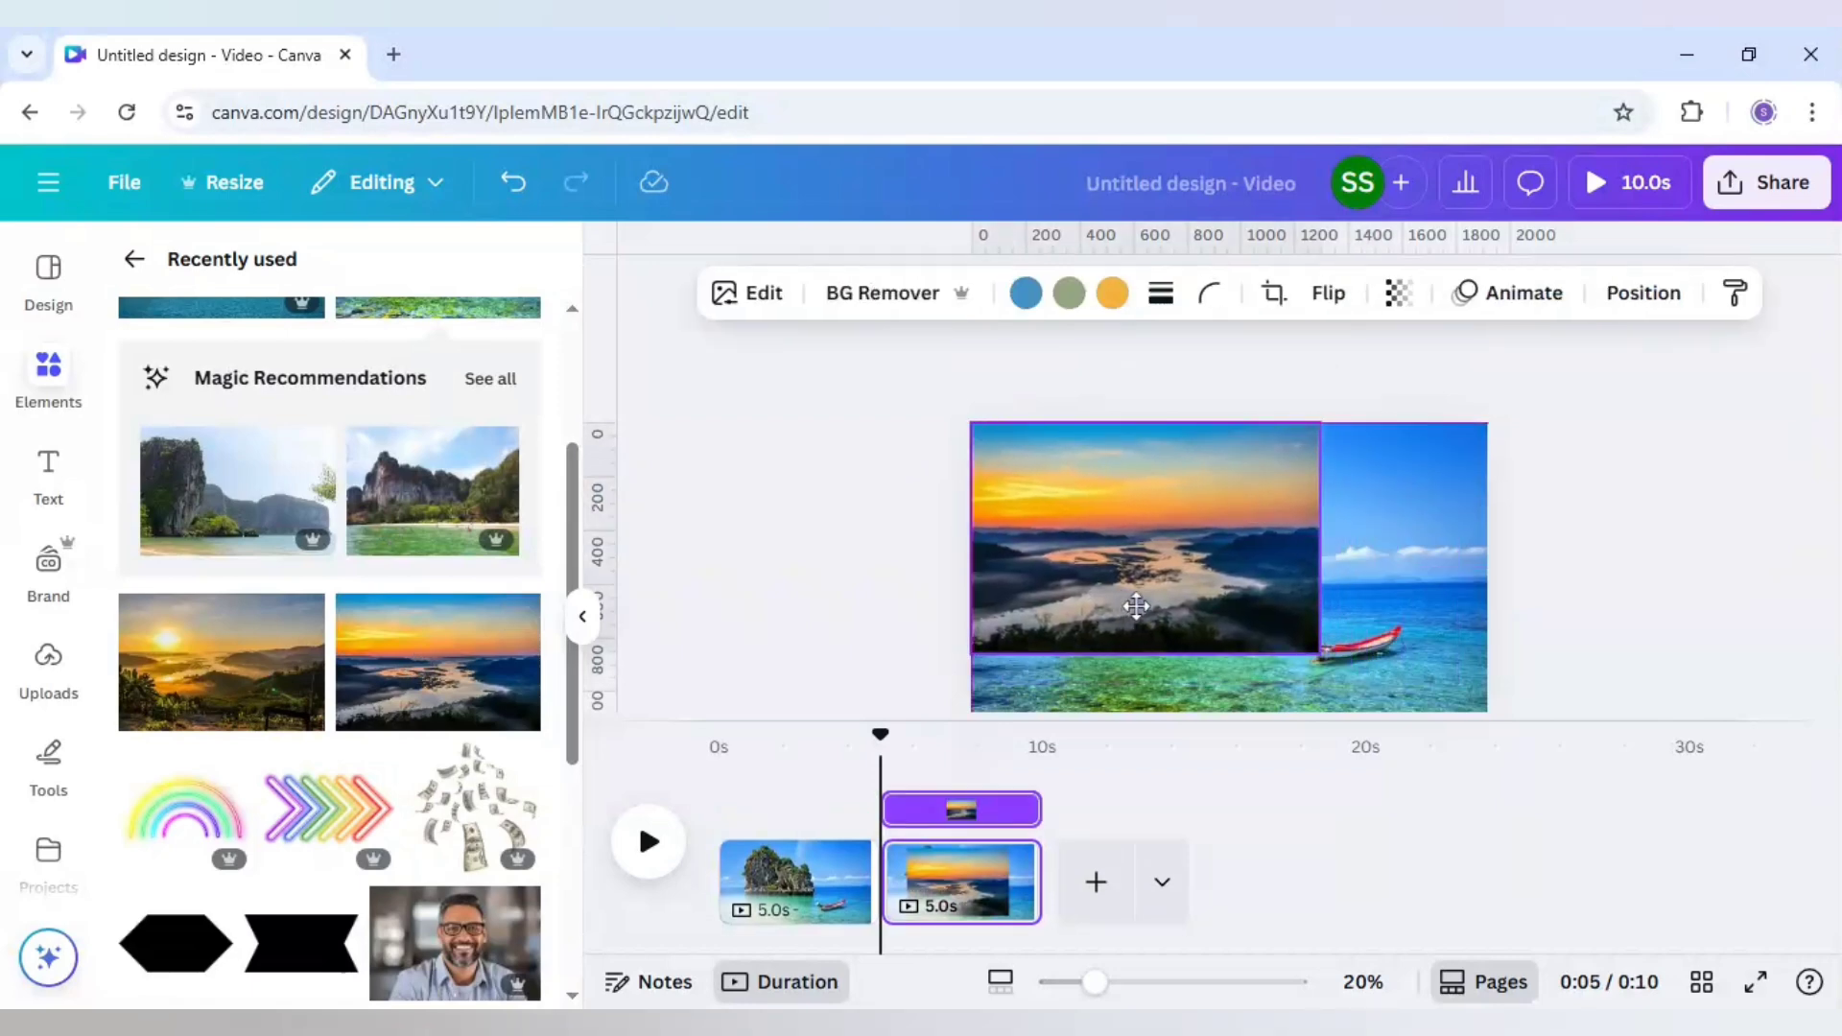
{"action": "left_click_drag", "start_coordinate": [1319, 654], "coordinate": [1518, 763]}
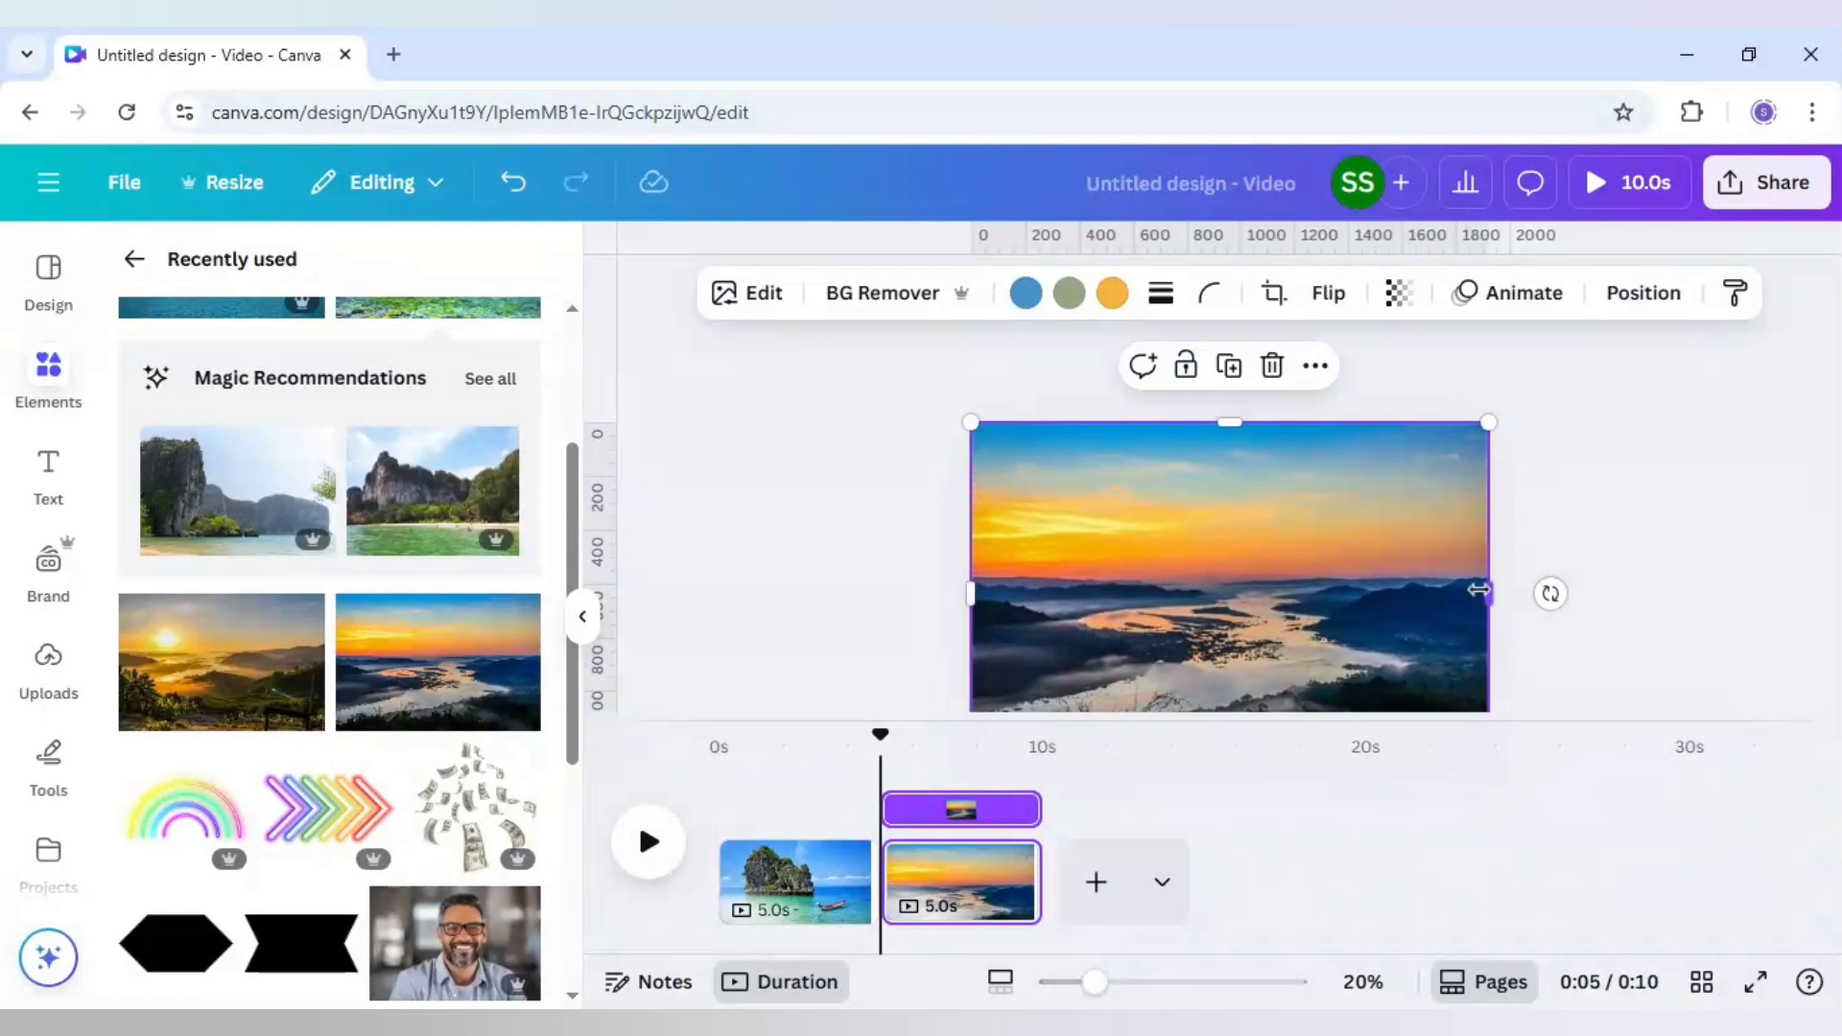
{"action": "left_click", "coordinate": [860, 551]}
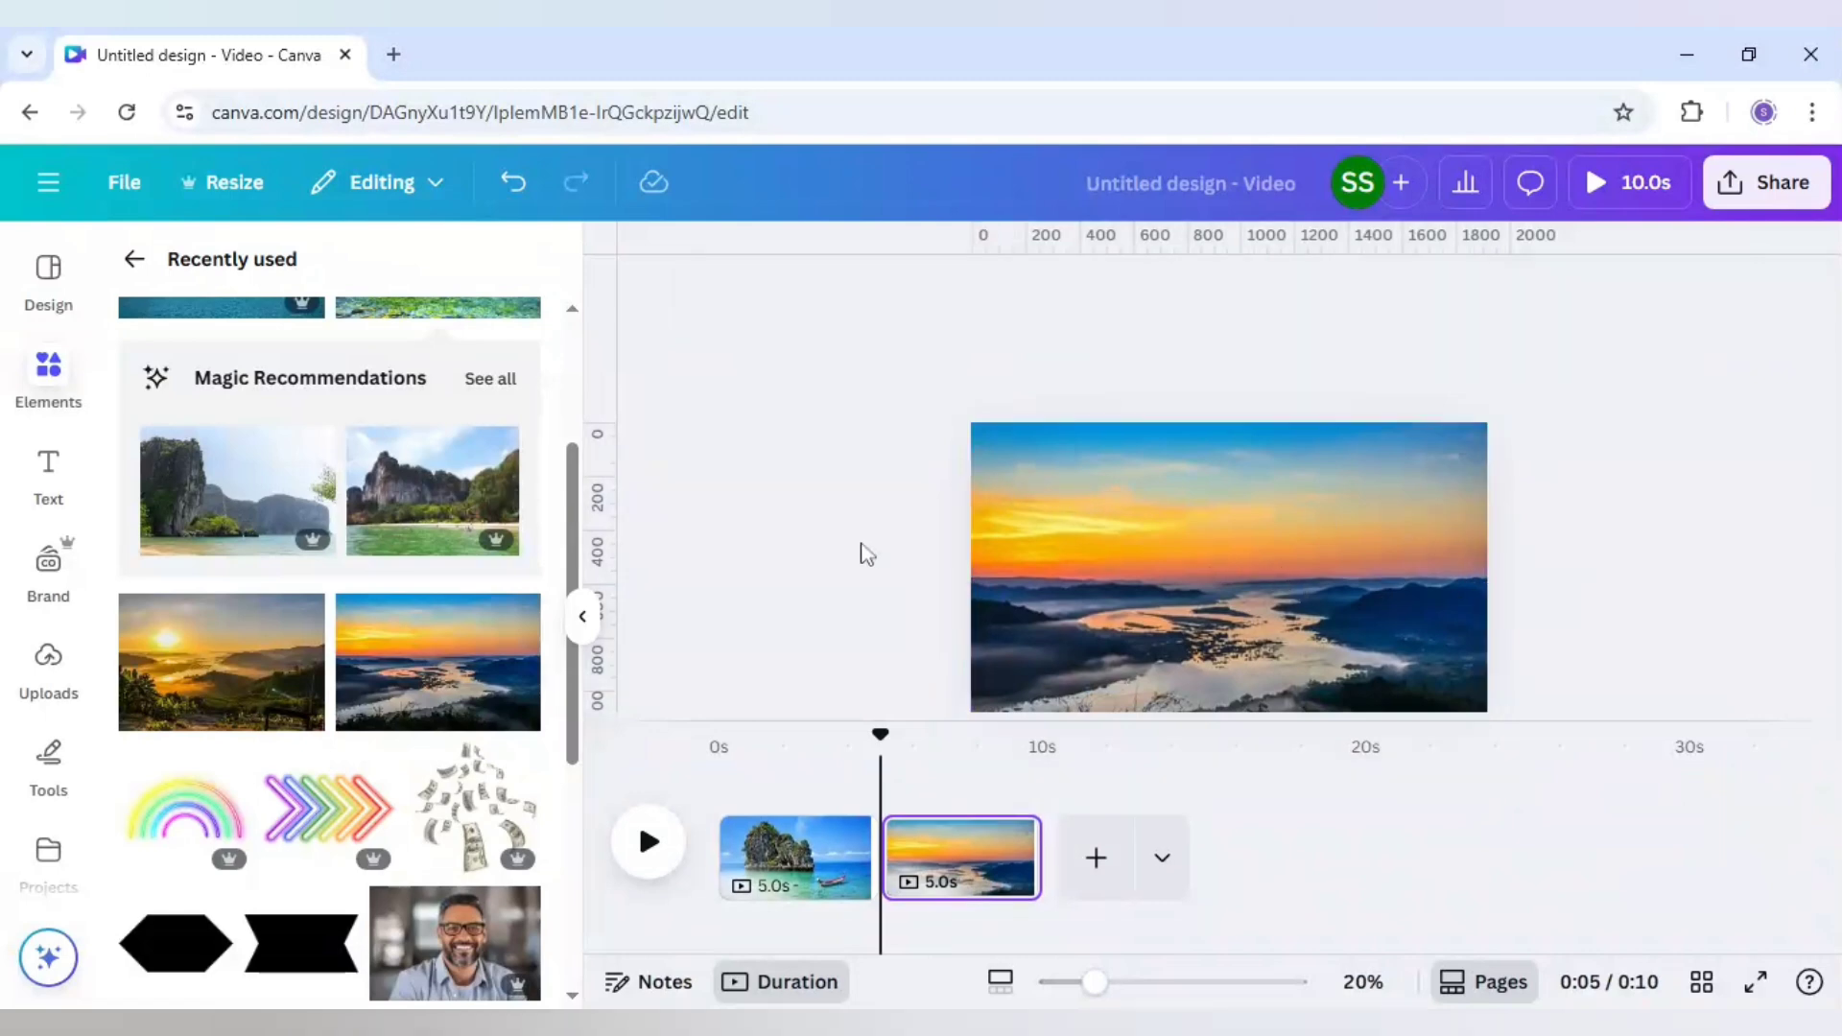
Apply the Ink reveal animation in Bloom style to the sunset photo on the second page and scrub through it to preview
{"action": "left_click", "coordinate": [1154, 547]}
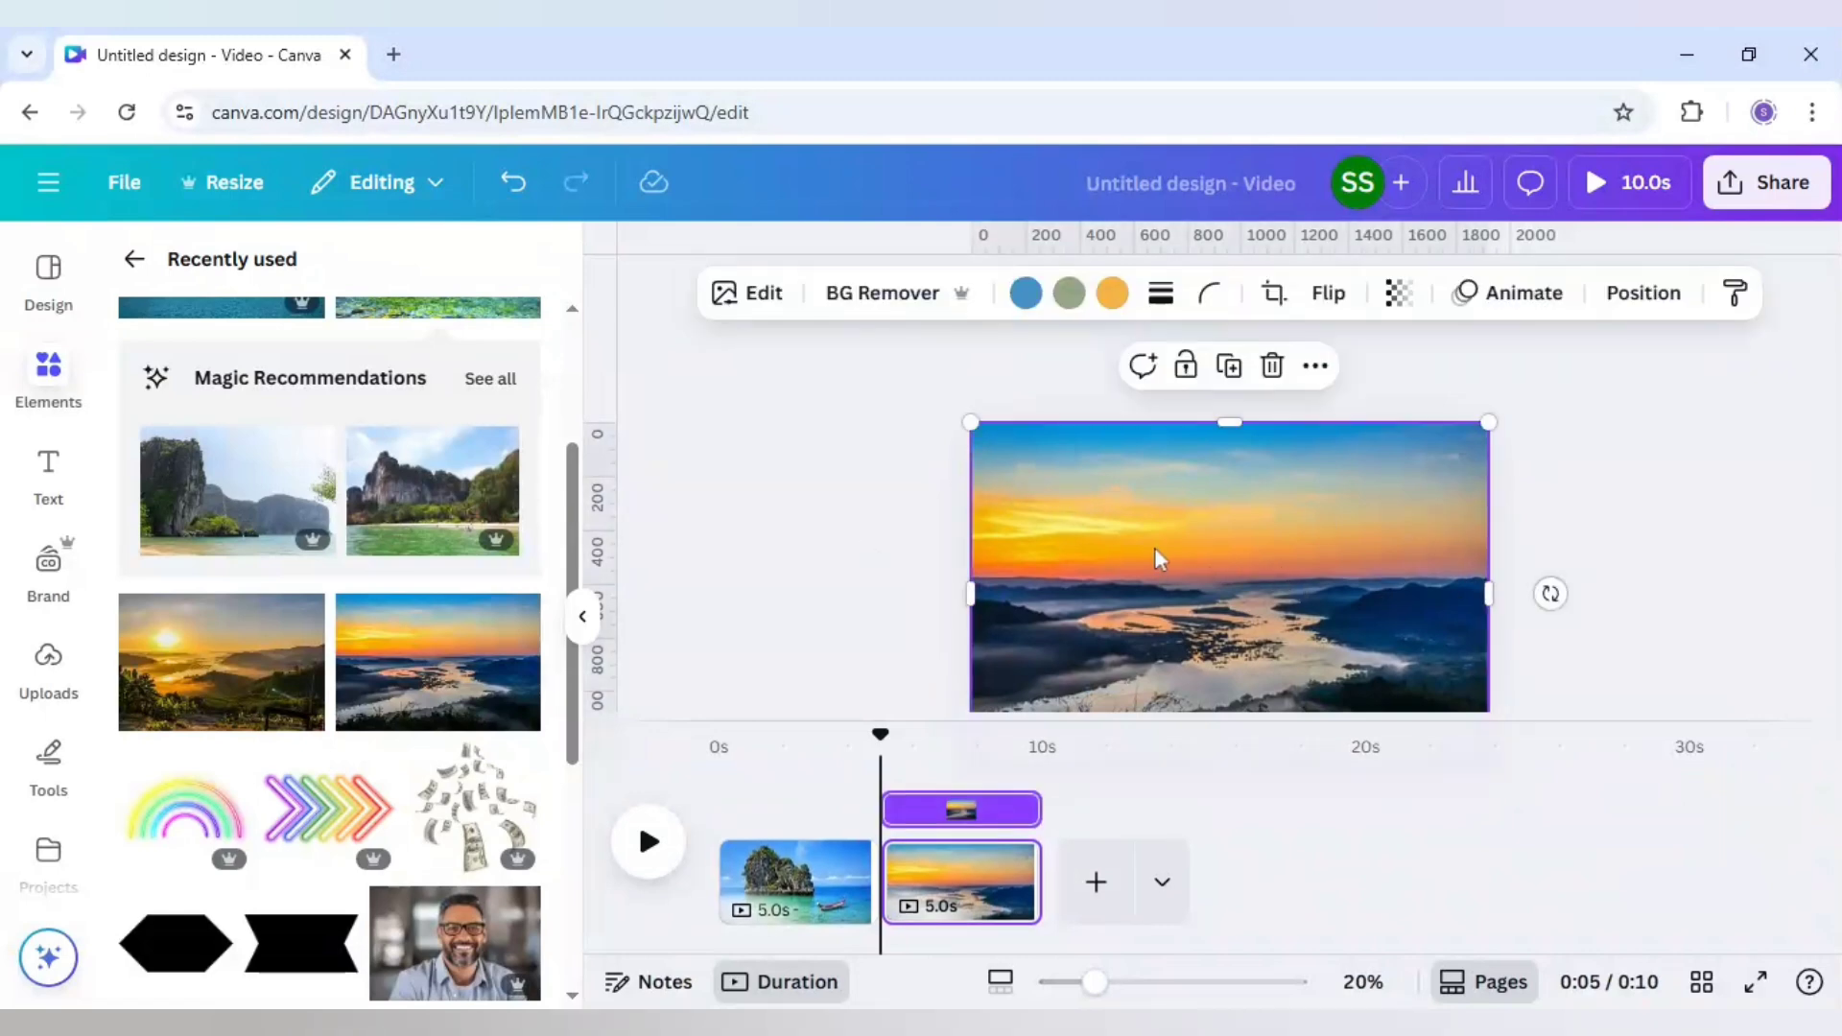
{"action": "left_click", "coordinate": [902, 514]}
{"action": "left_click", "coordinate": [1206, 555]}
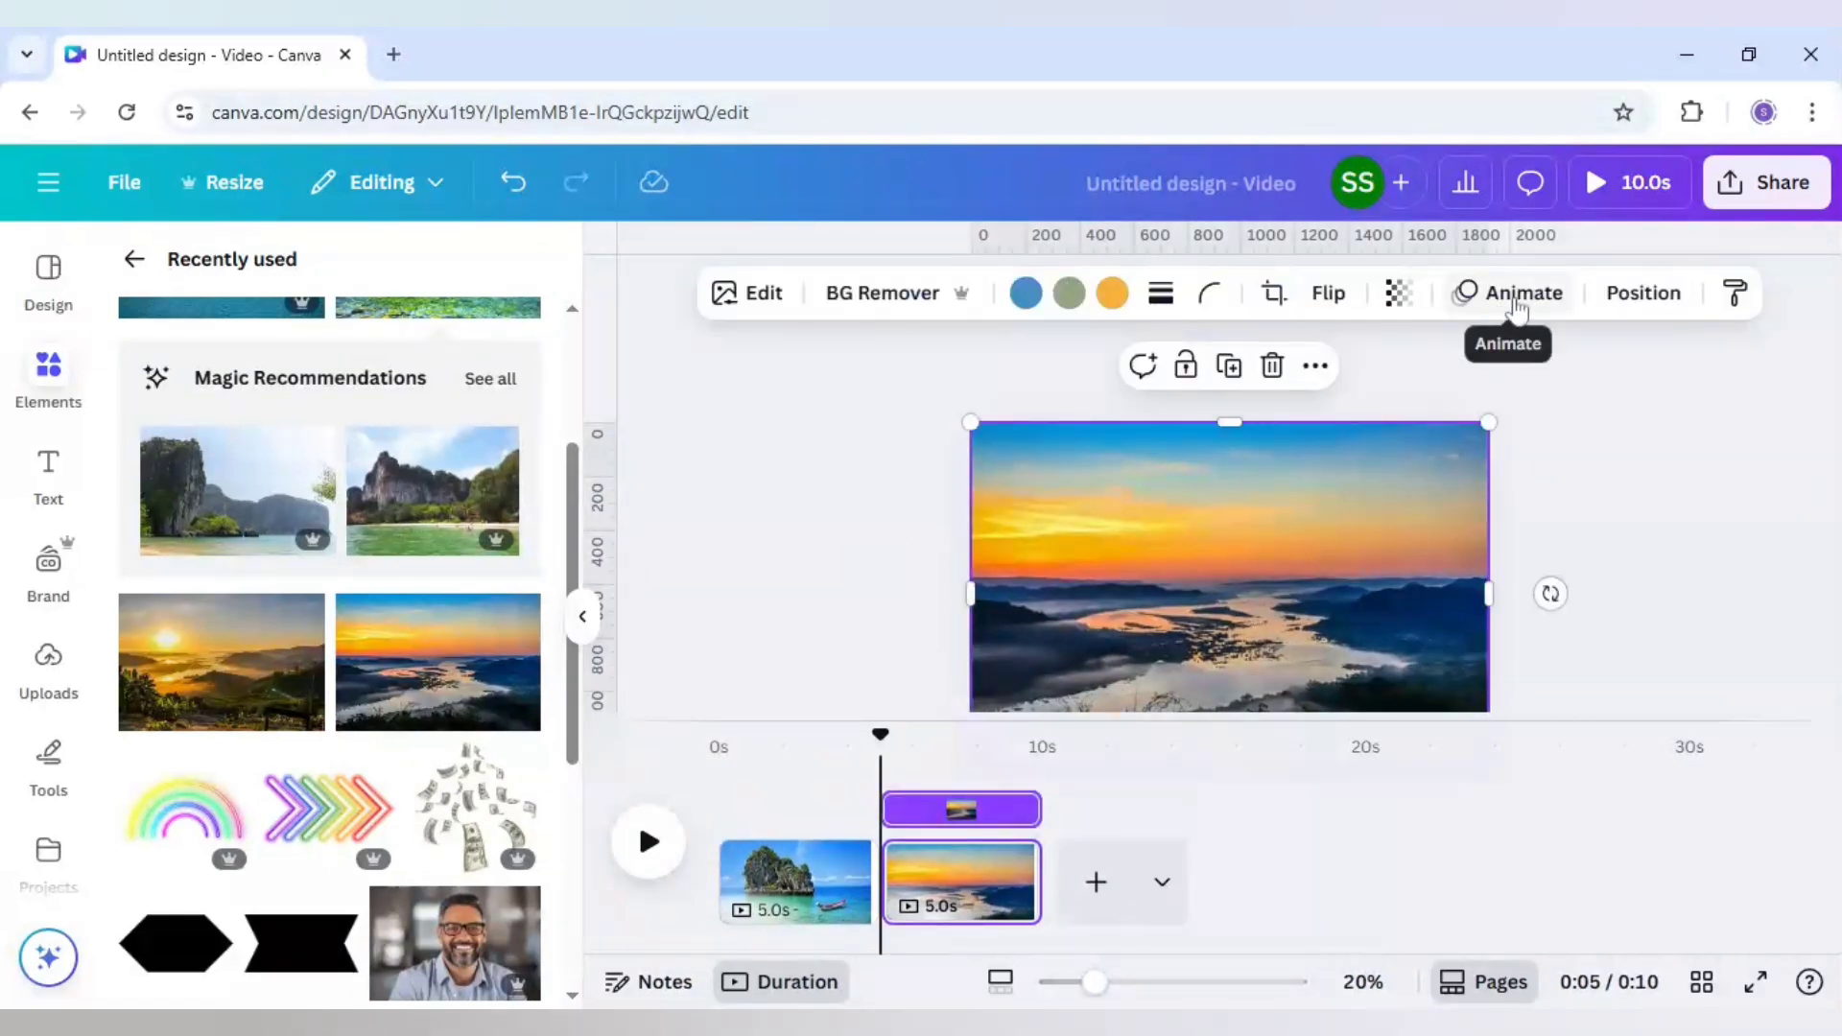
{"action": "left_click", "coordinate": [1516, 308]}
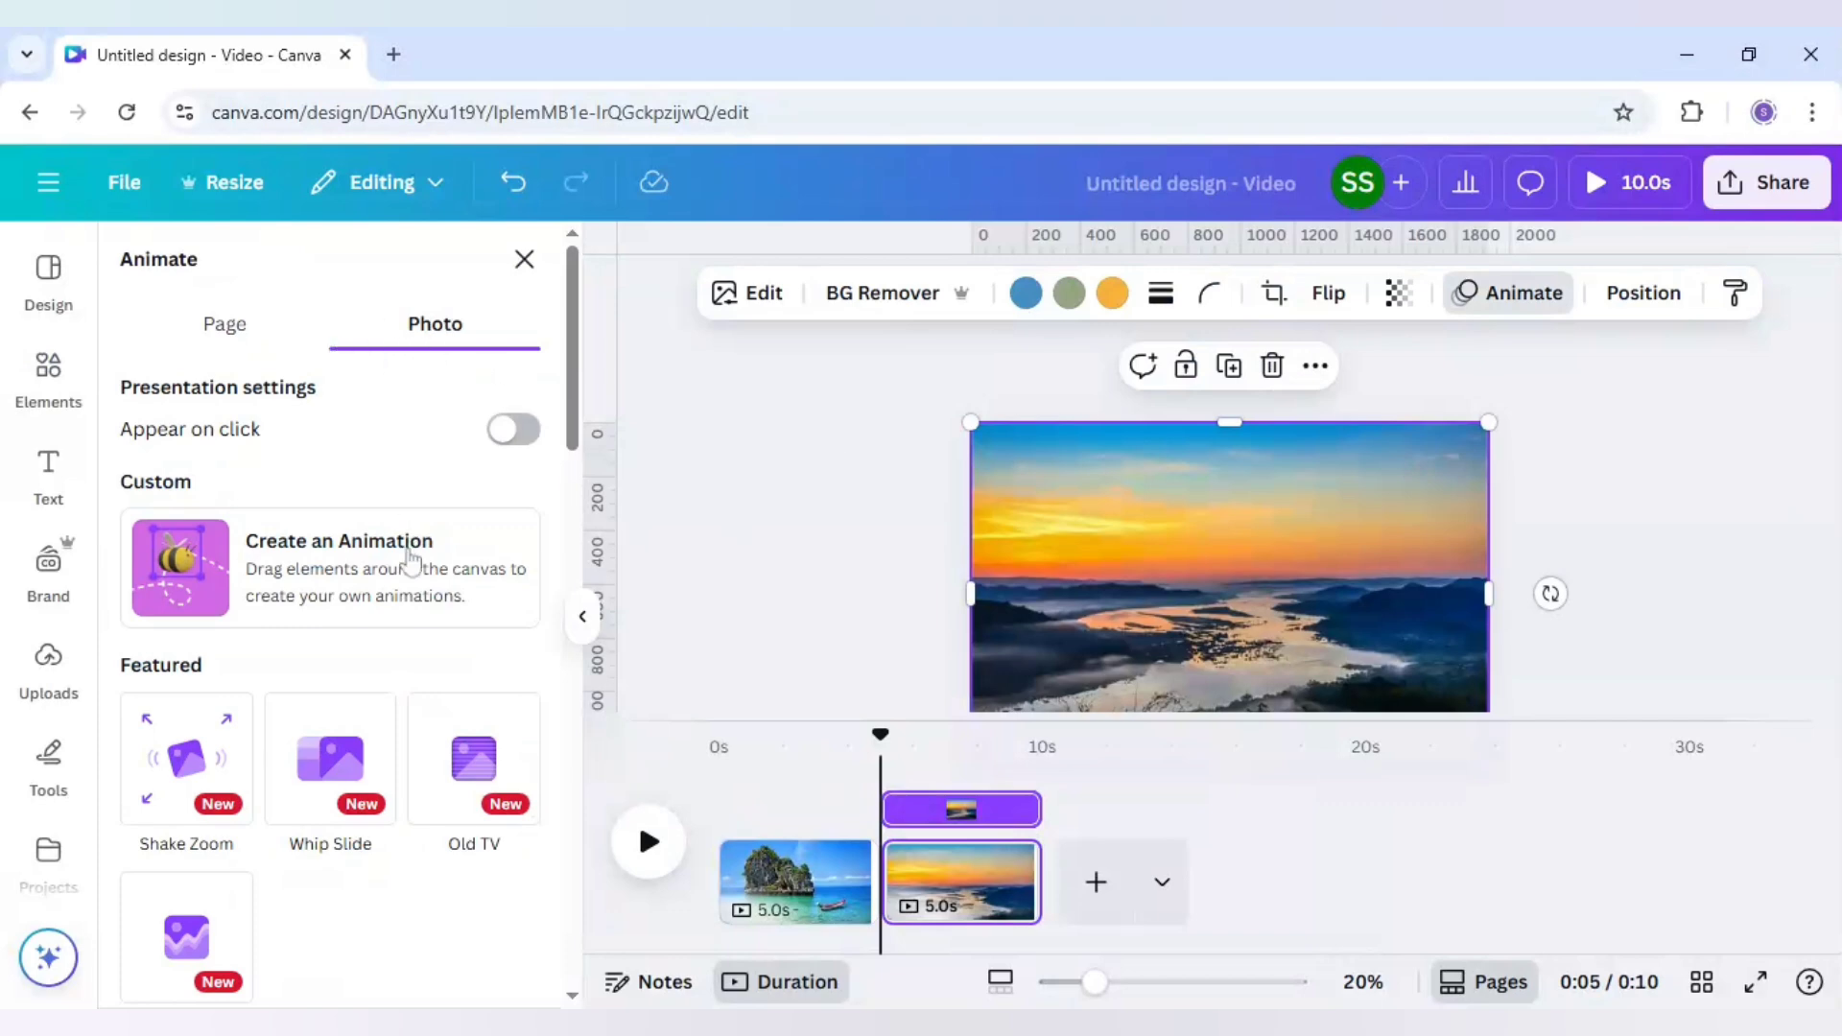
{"action": "scroll", "coordinate": [408, 566], "scroll_direction": "down", "scroll_amount": 5}
{"action": "scroll", "coordinate": [384, 537], "scroll_direction": "down", "scroll_amount": 2}
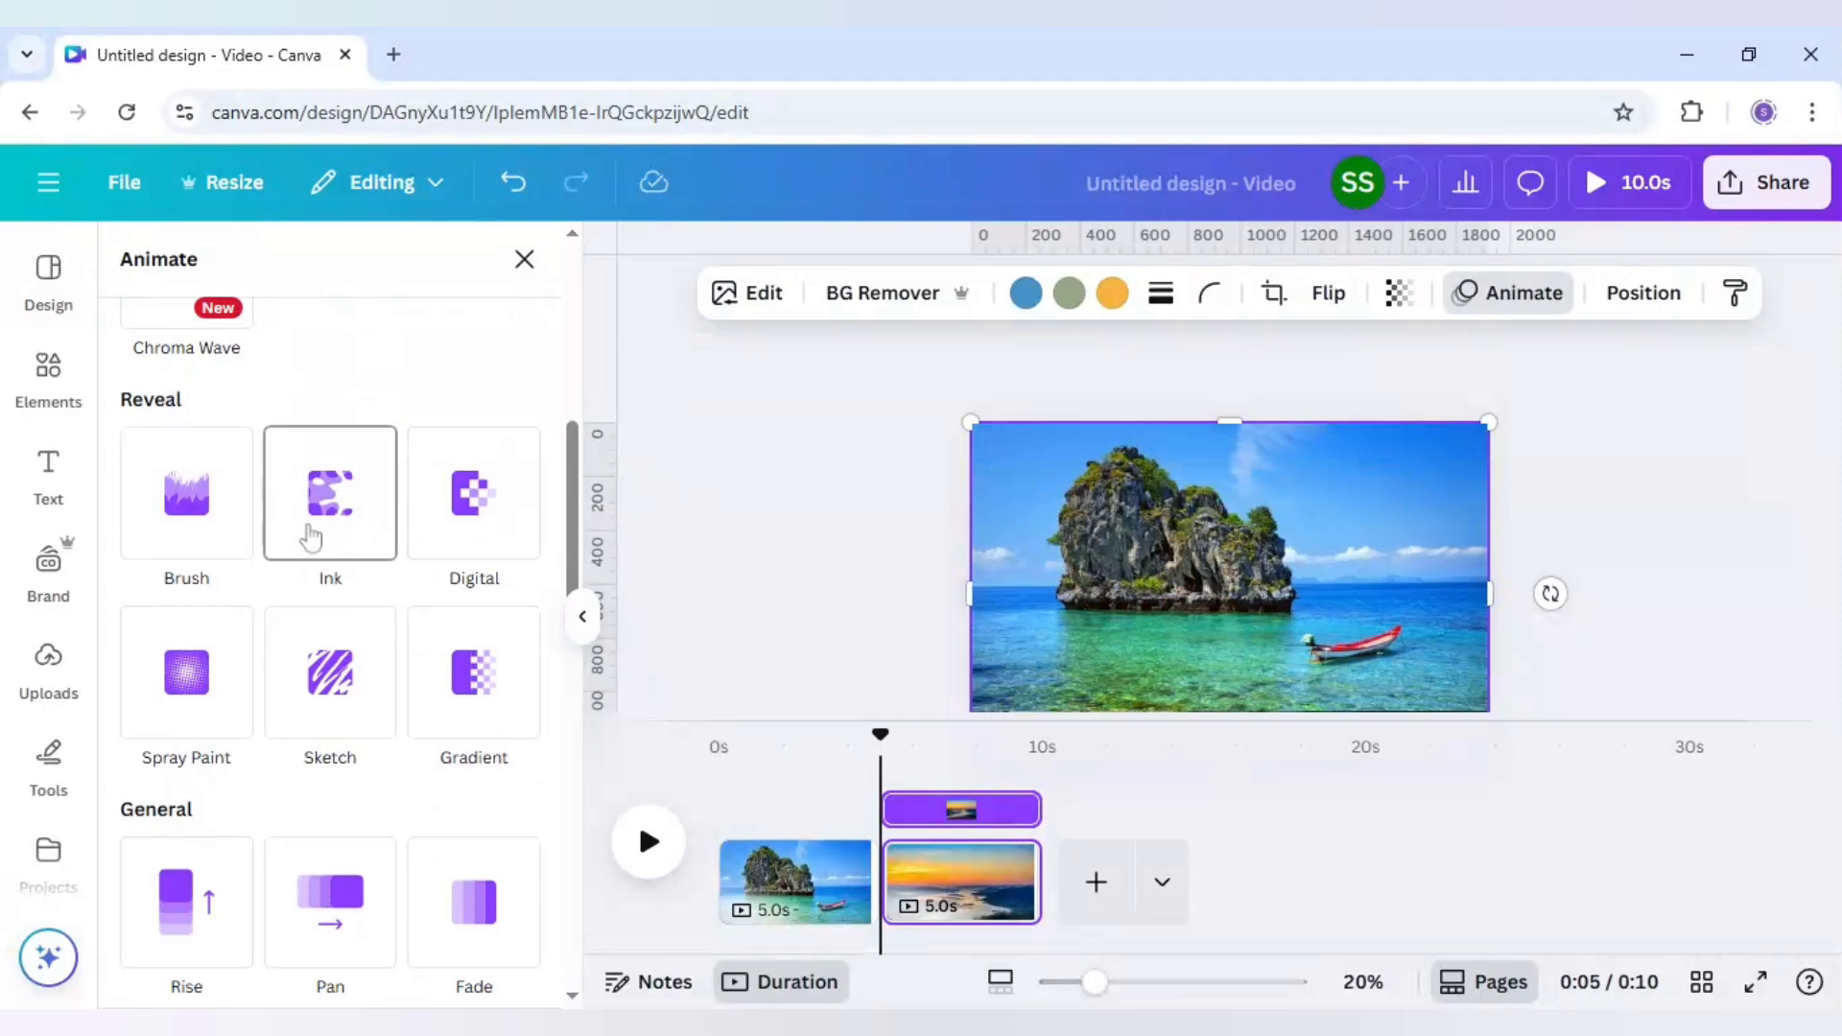
{"action": "left_click", "coordinate": [311, 535]}
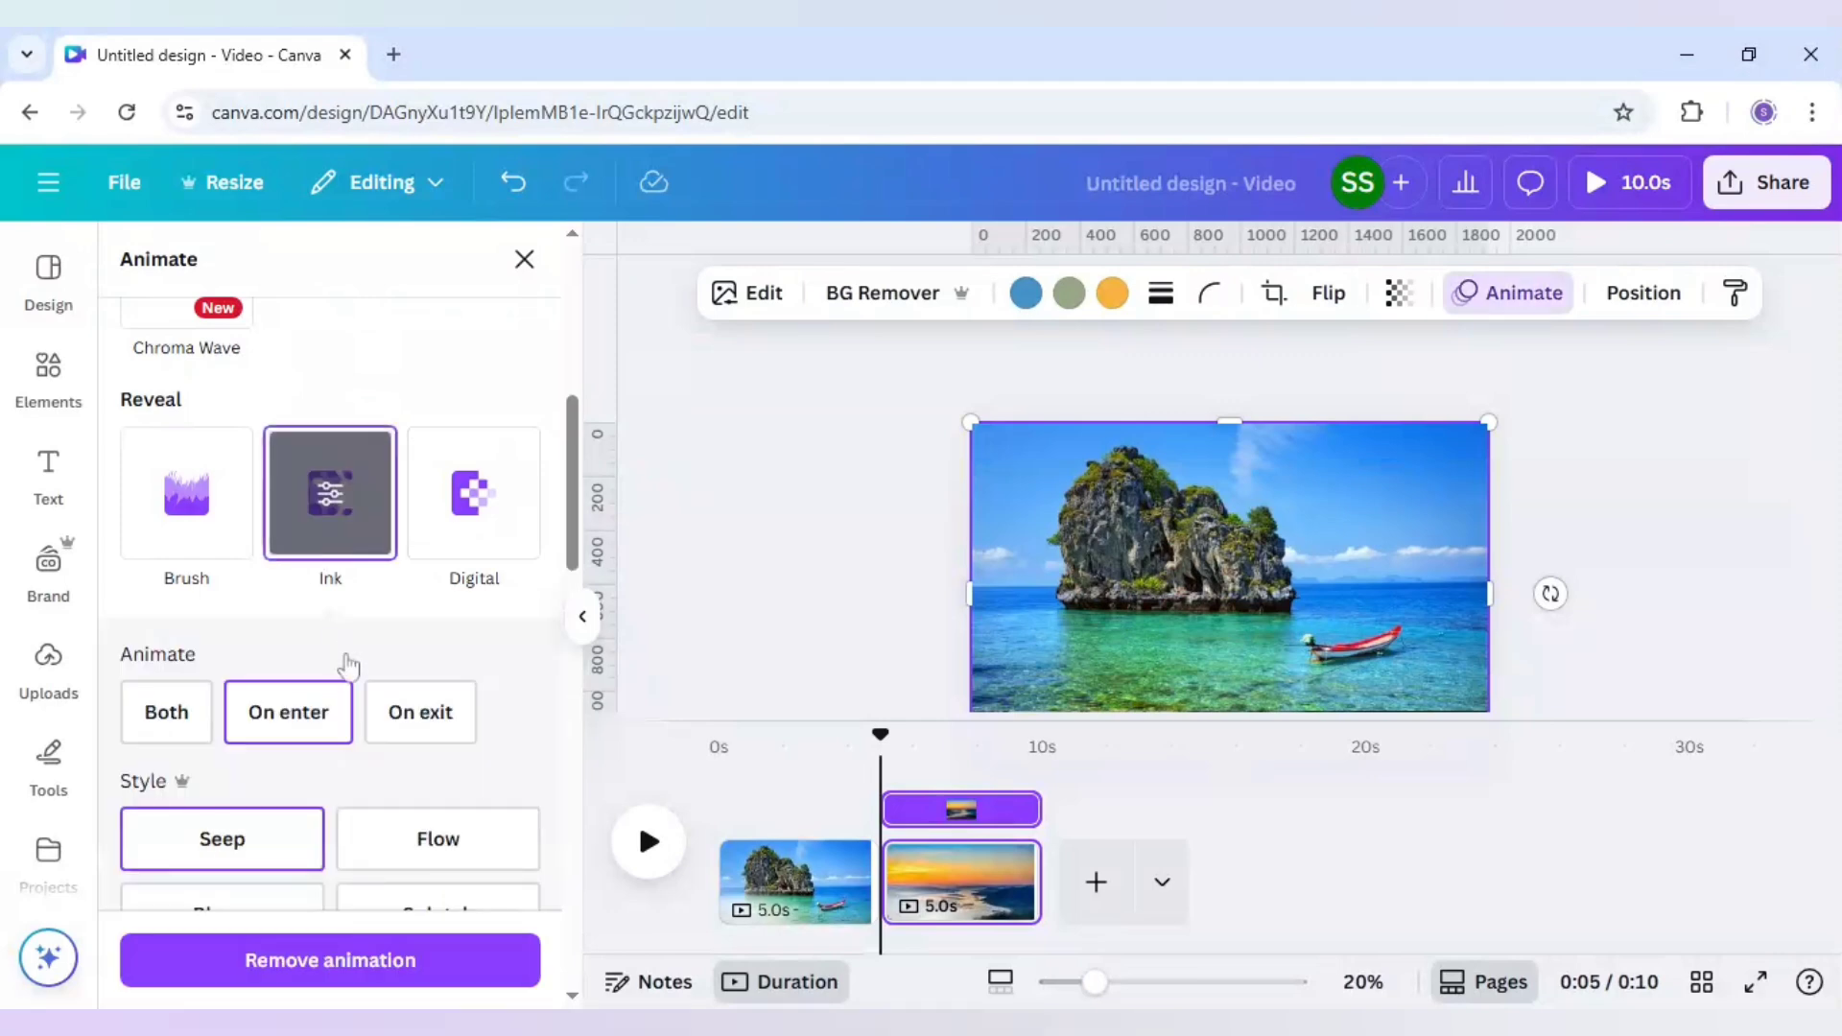
{"action": "scroll", "coordinate": [347, 664], "scroll_direction": "down", "scroll_amount": 2}
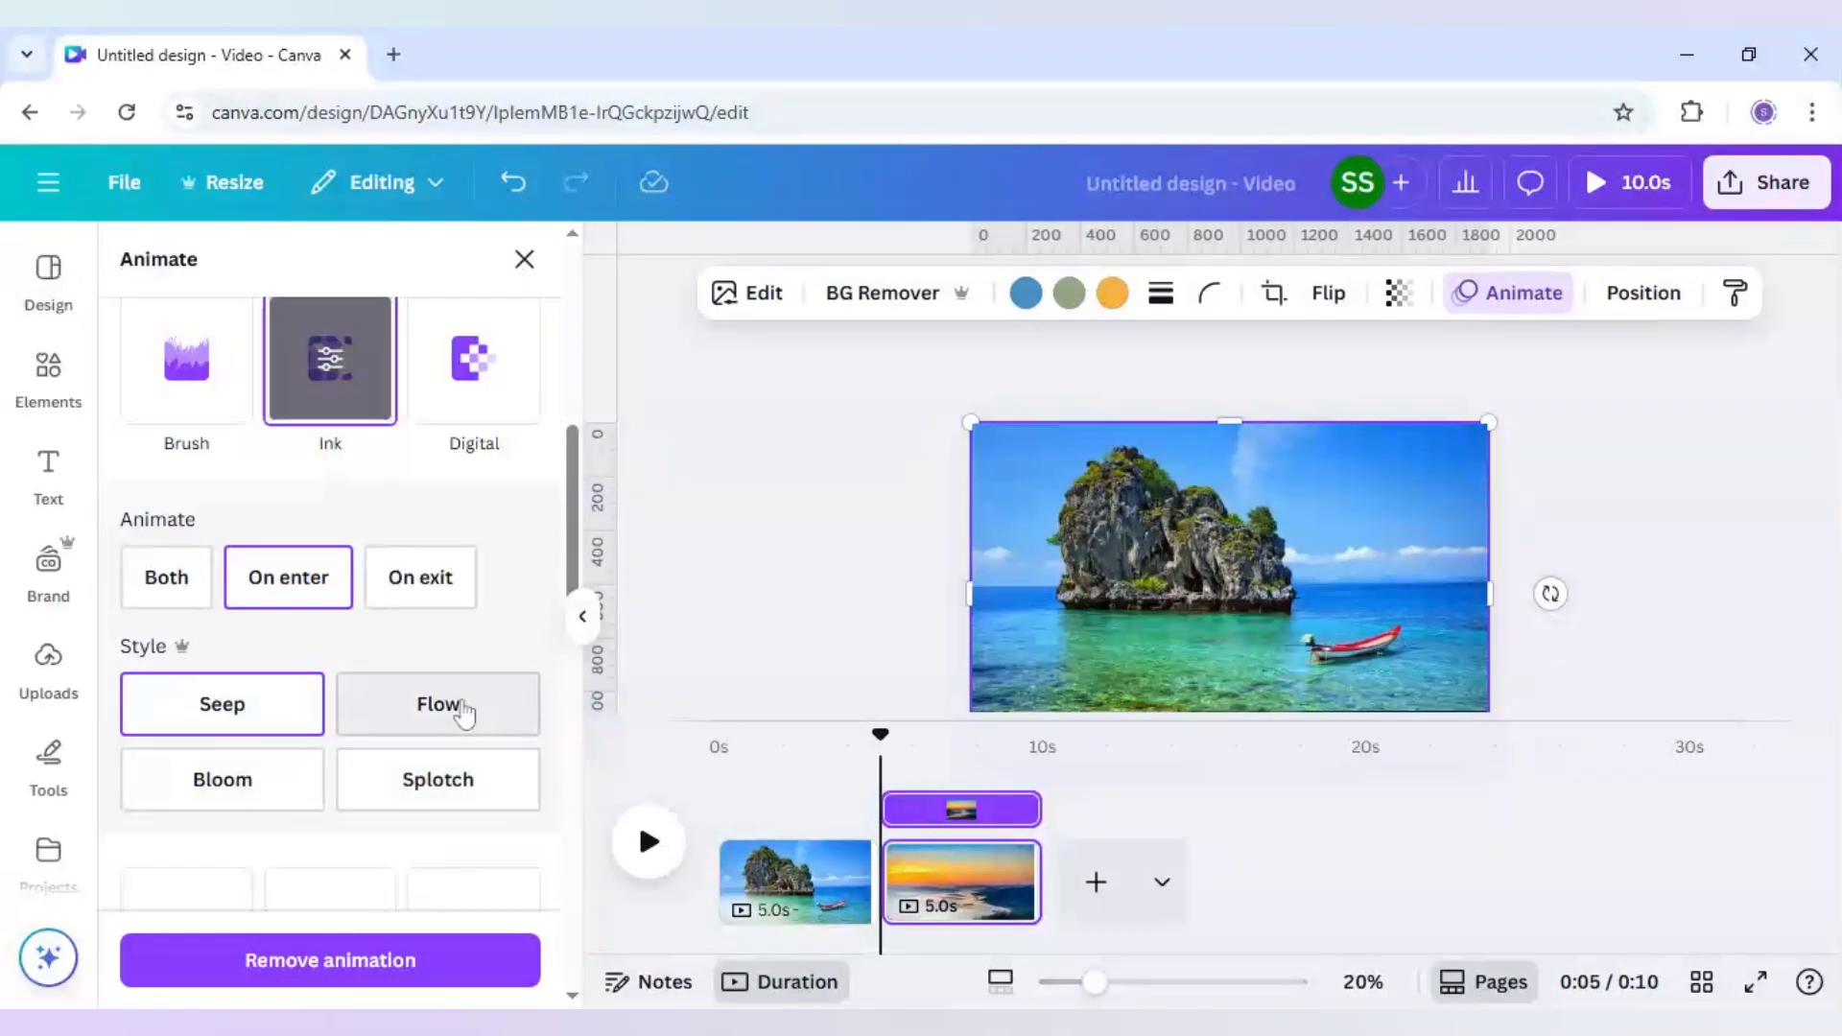
{"action": "left_click", "coordinate": [296, 787]}
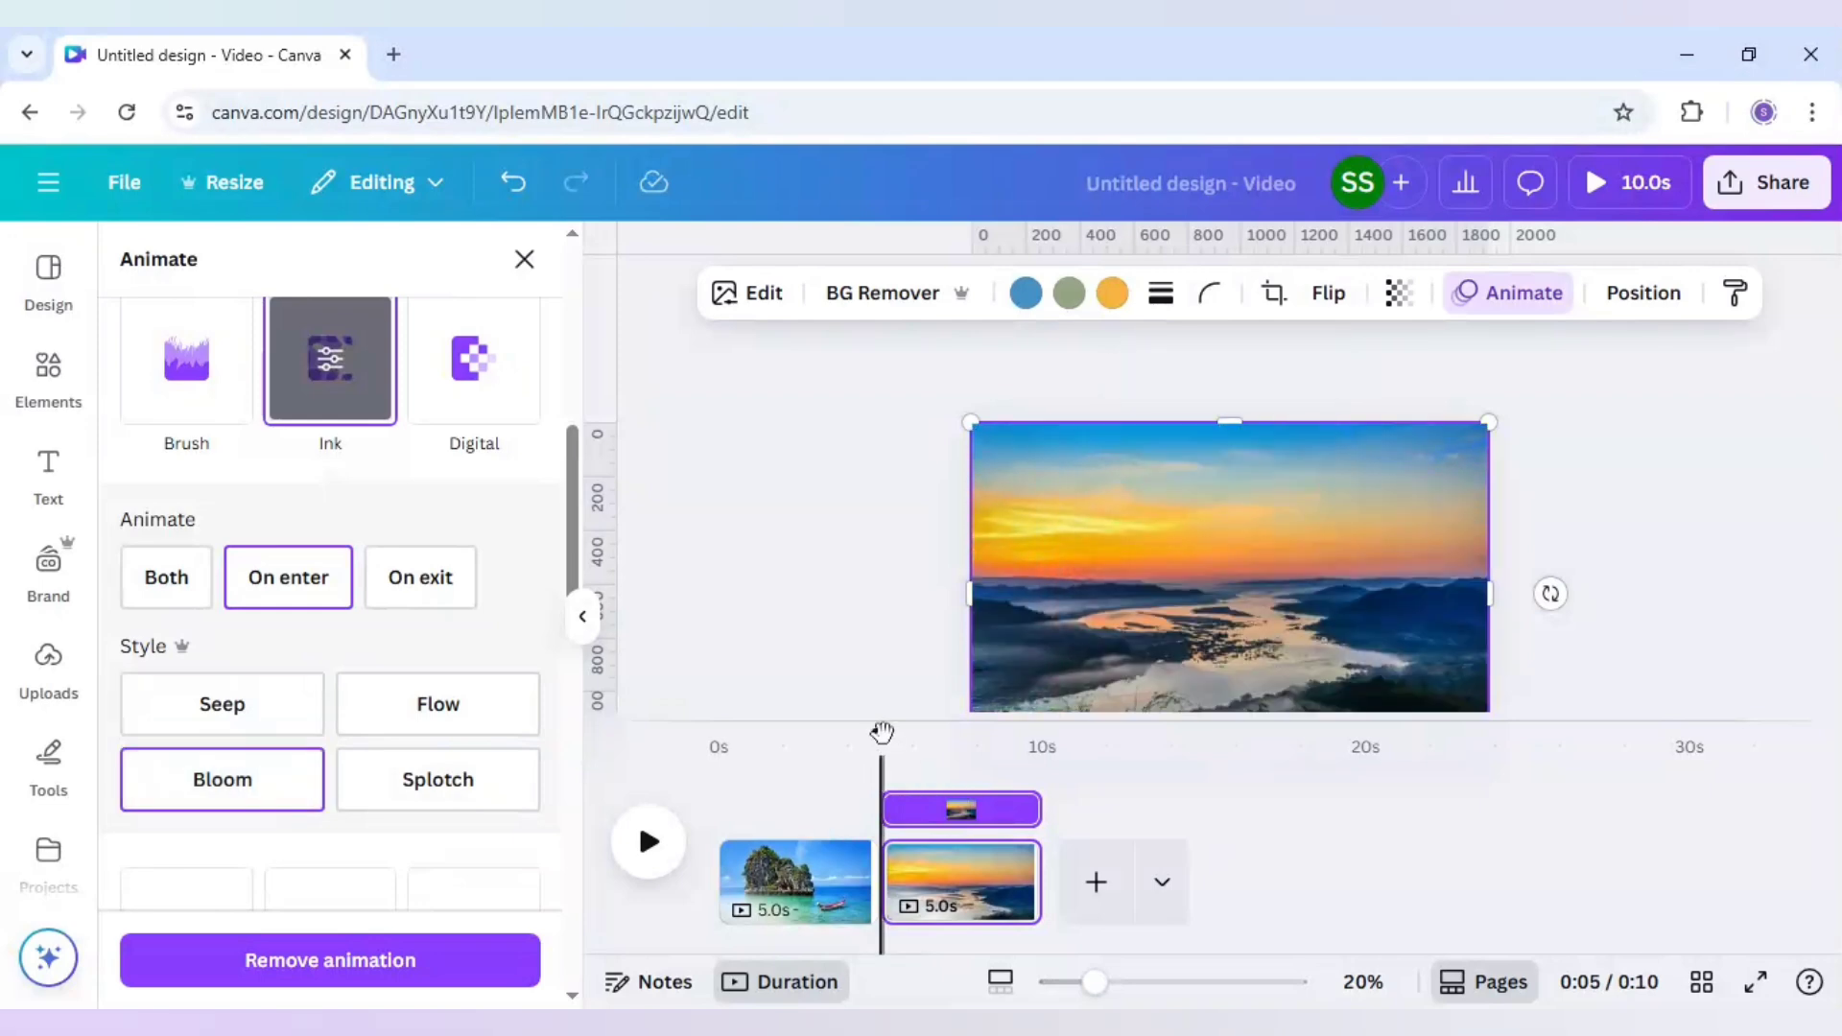
{"action": "left_click_drag", "start_coordinate": [892, 744], "coordinate": [917, 751]}
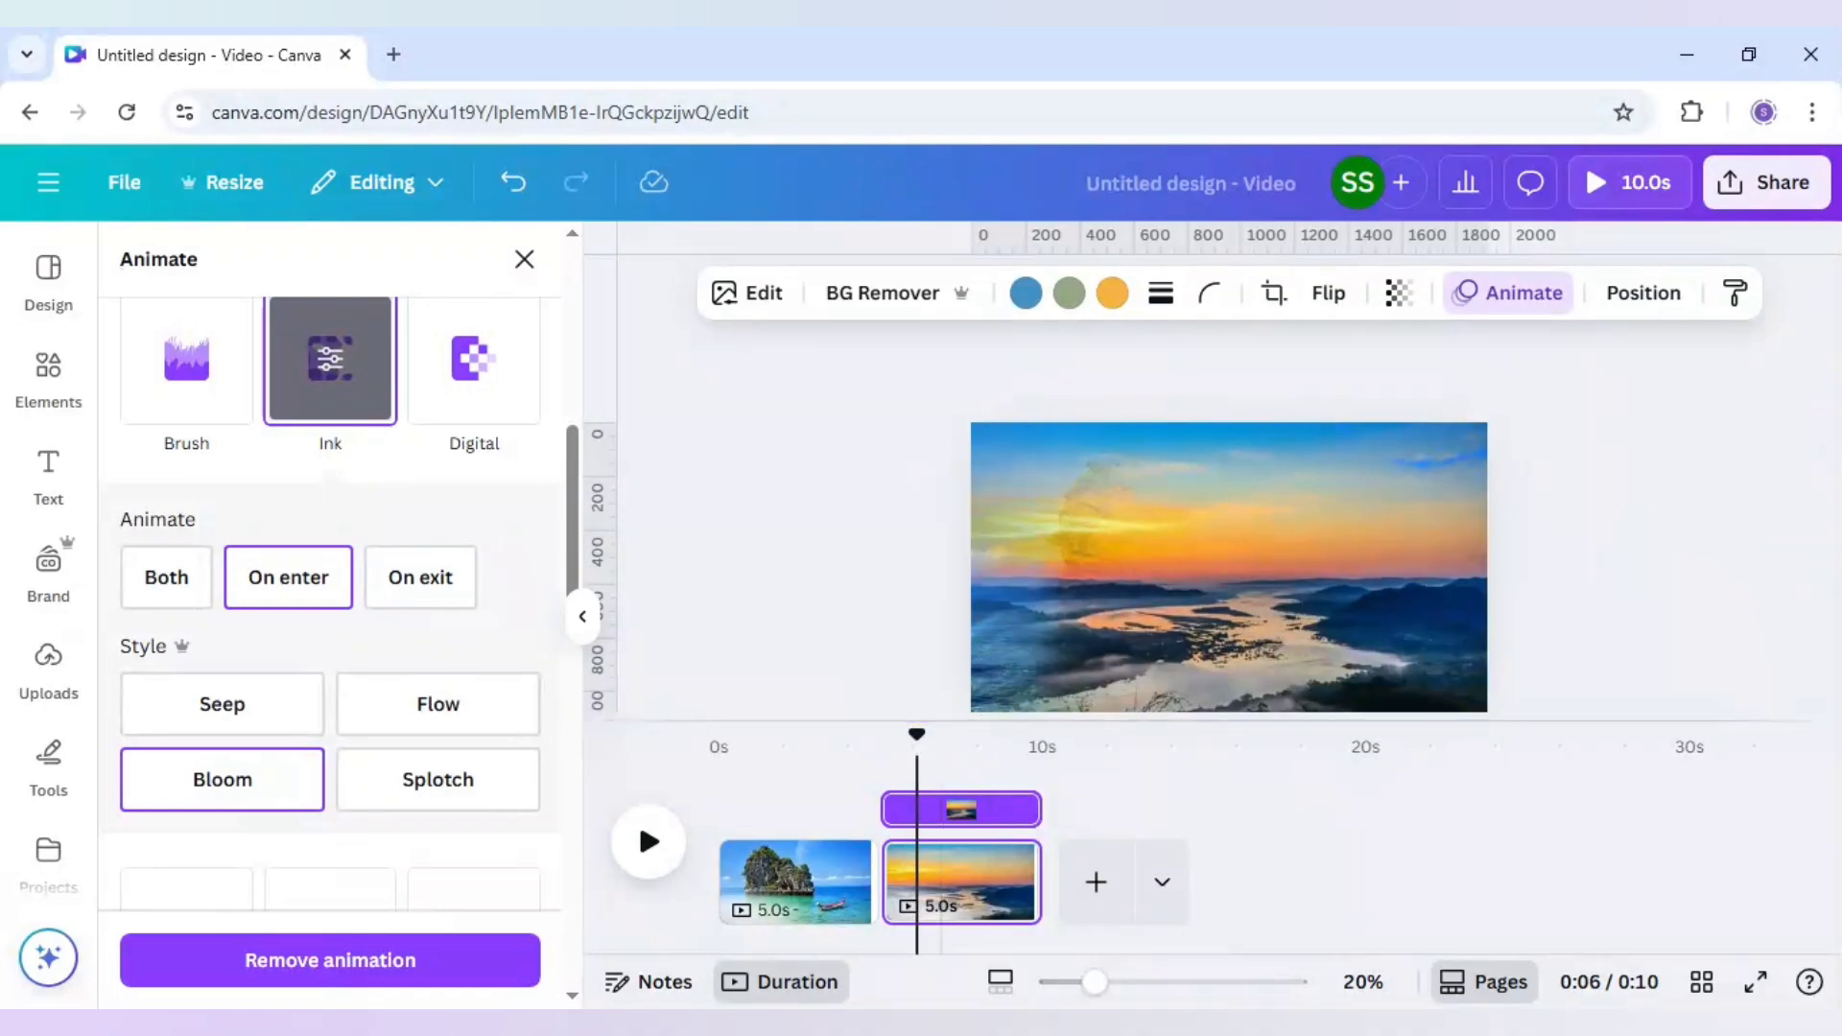
Add a third page and place the orange sunset valley photo on it, scaled to fill the canvas
{"action": "left_click", "coordinate": [1096, 882]}
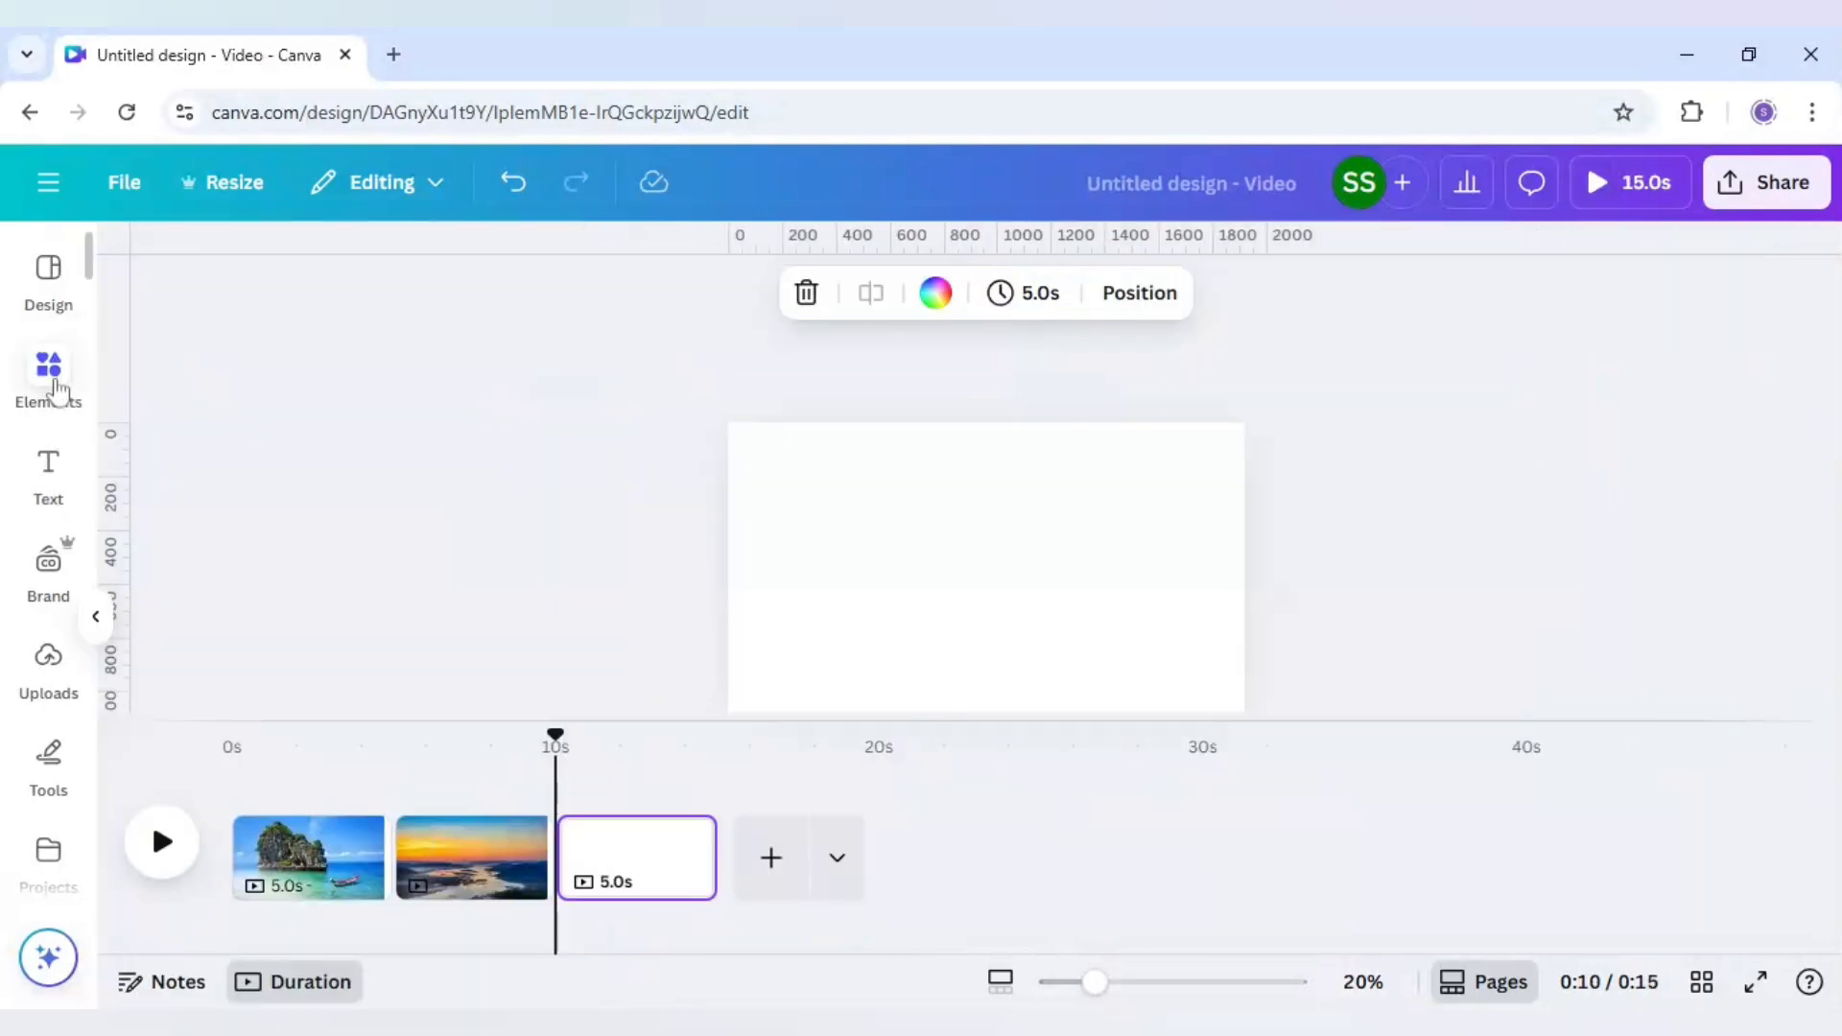
{"action": "left_click", "coordinate": [53, 375]}
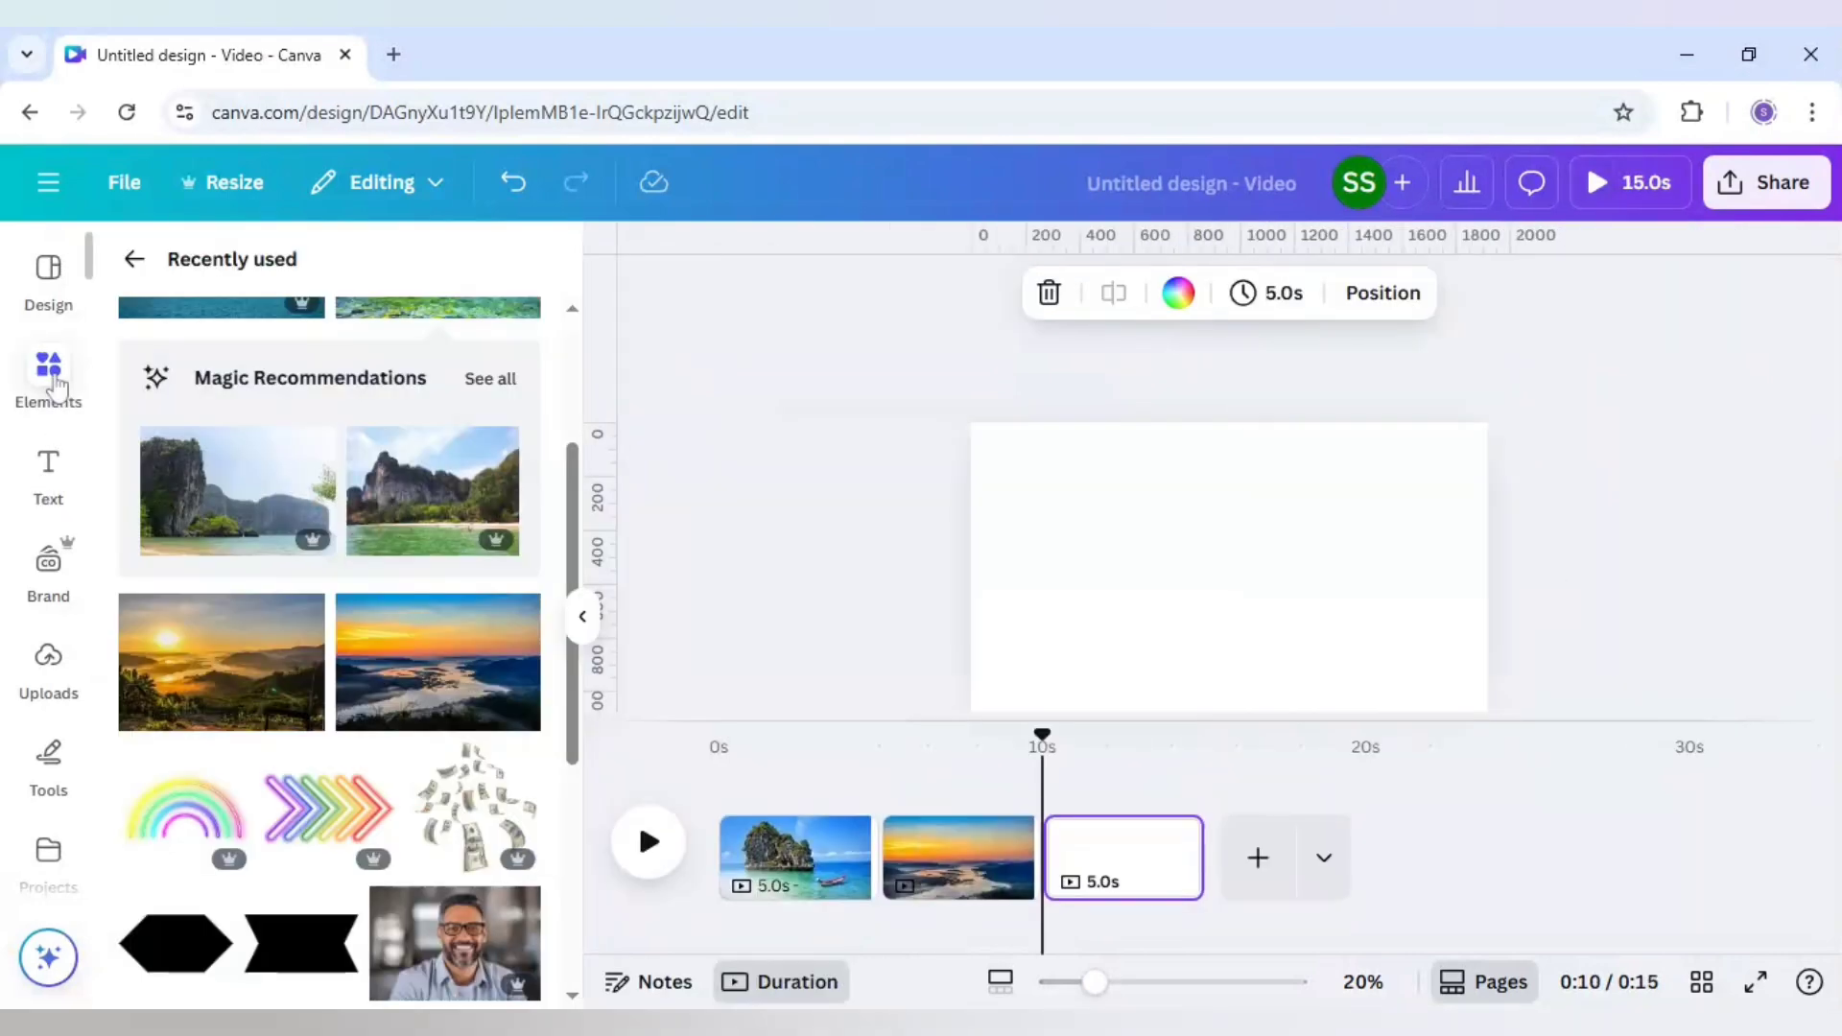
{"action": "left_click", "coordinate": [471, 703]}
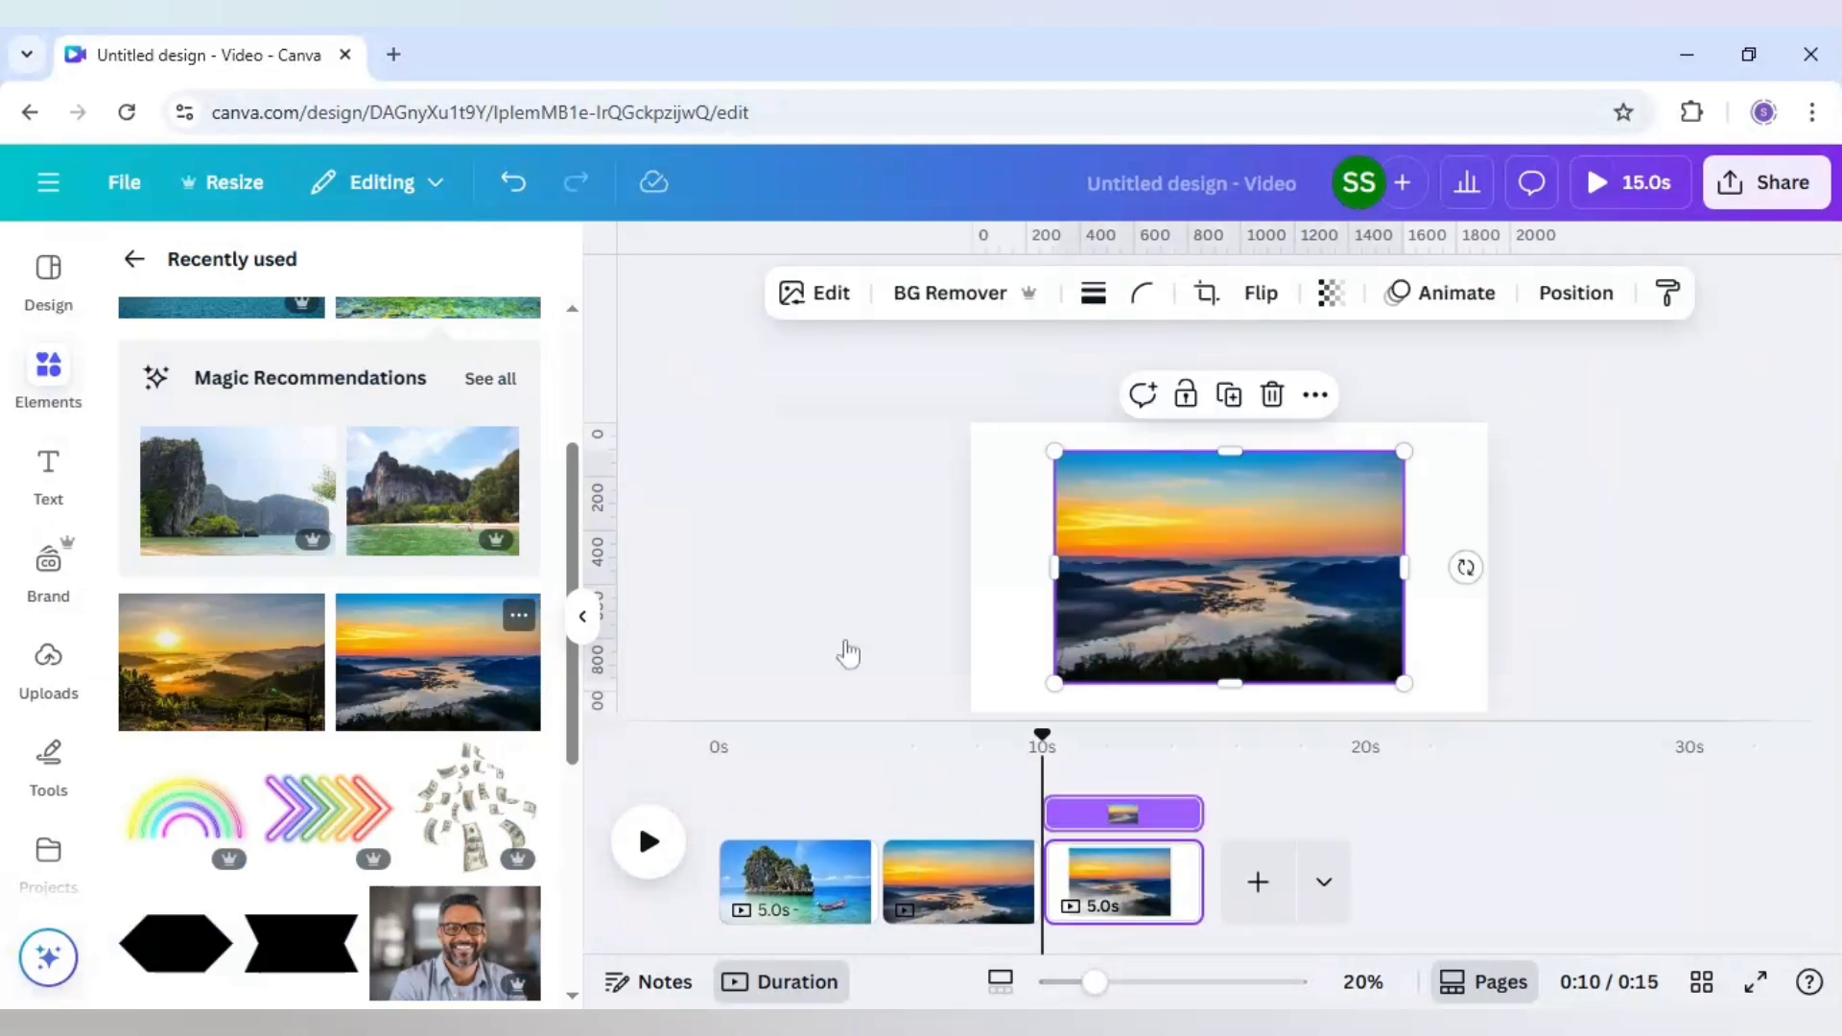
{"action": "left_click_drag", "start_coordinate": [1131, 596], "coordinate": [1042, 556]}
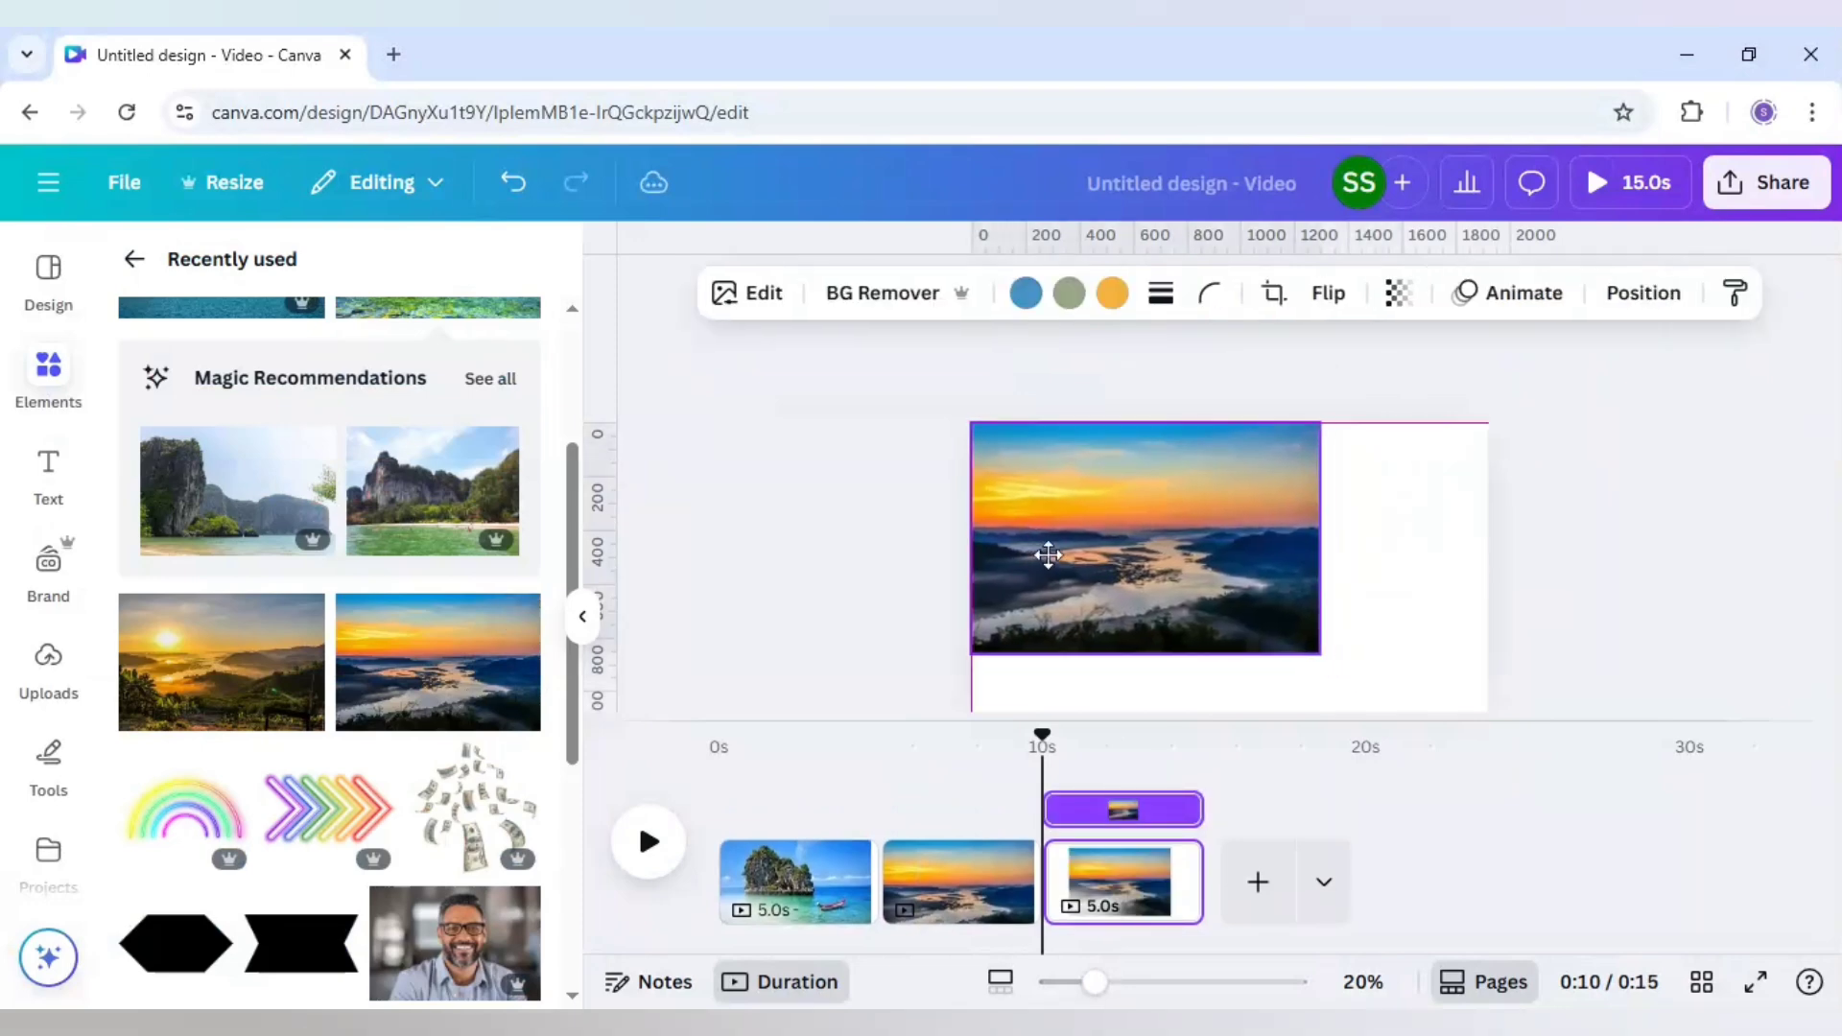
{"action": "left_click_drag", "start_coordinate": [1320, 657], "coordinate": [1490, 762]}
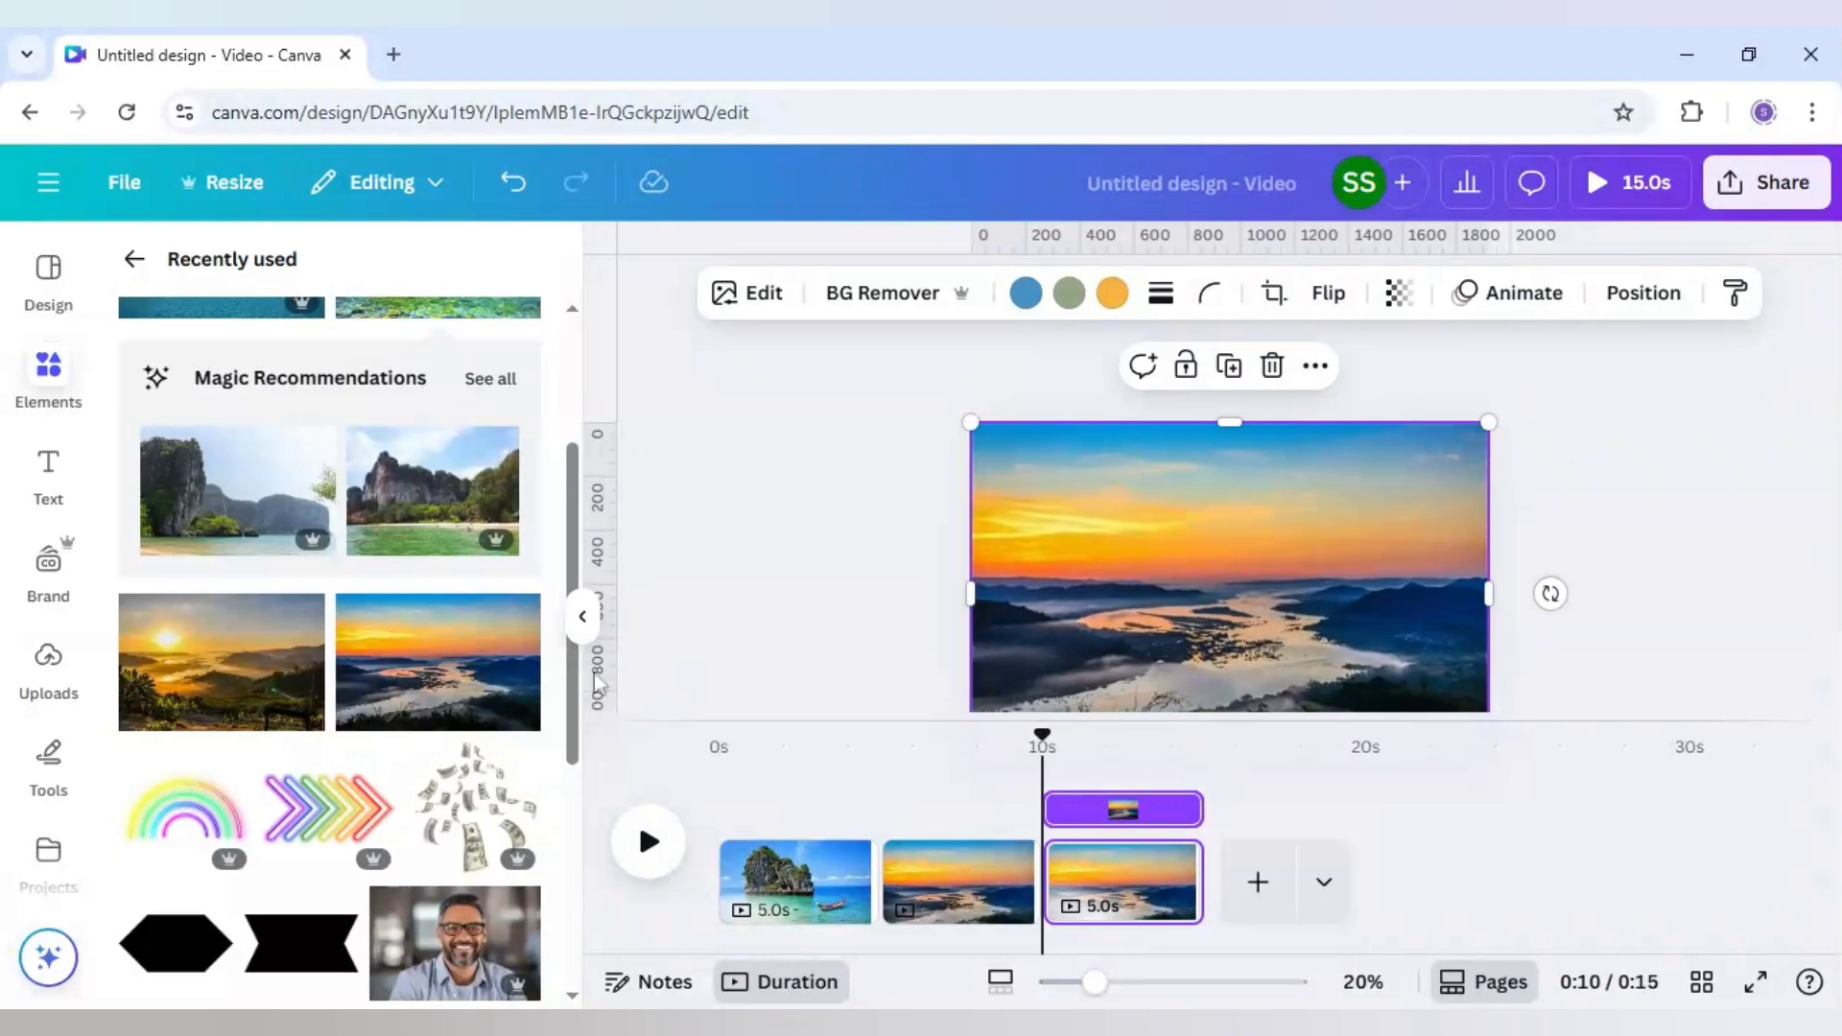
Add the desert camel caravan photo over the sunset photo on the third page and scale it to fill the canvas
{"action": "scroll", "coordinate": [448, 687], "scroll_direction": "up", "scroll_amount": 3}
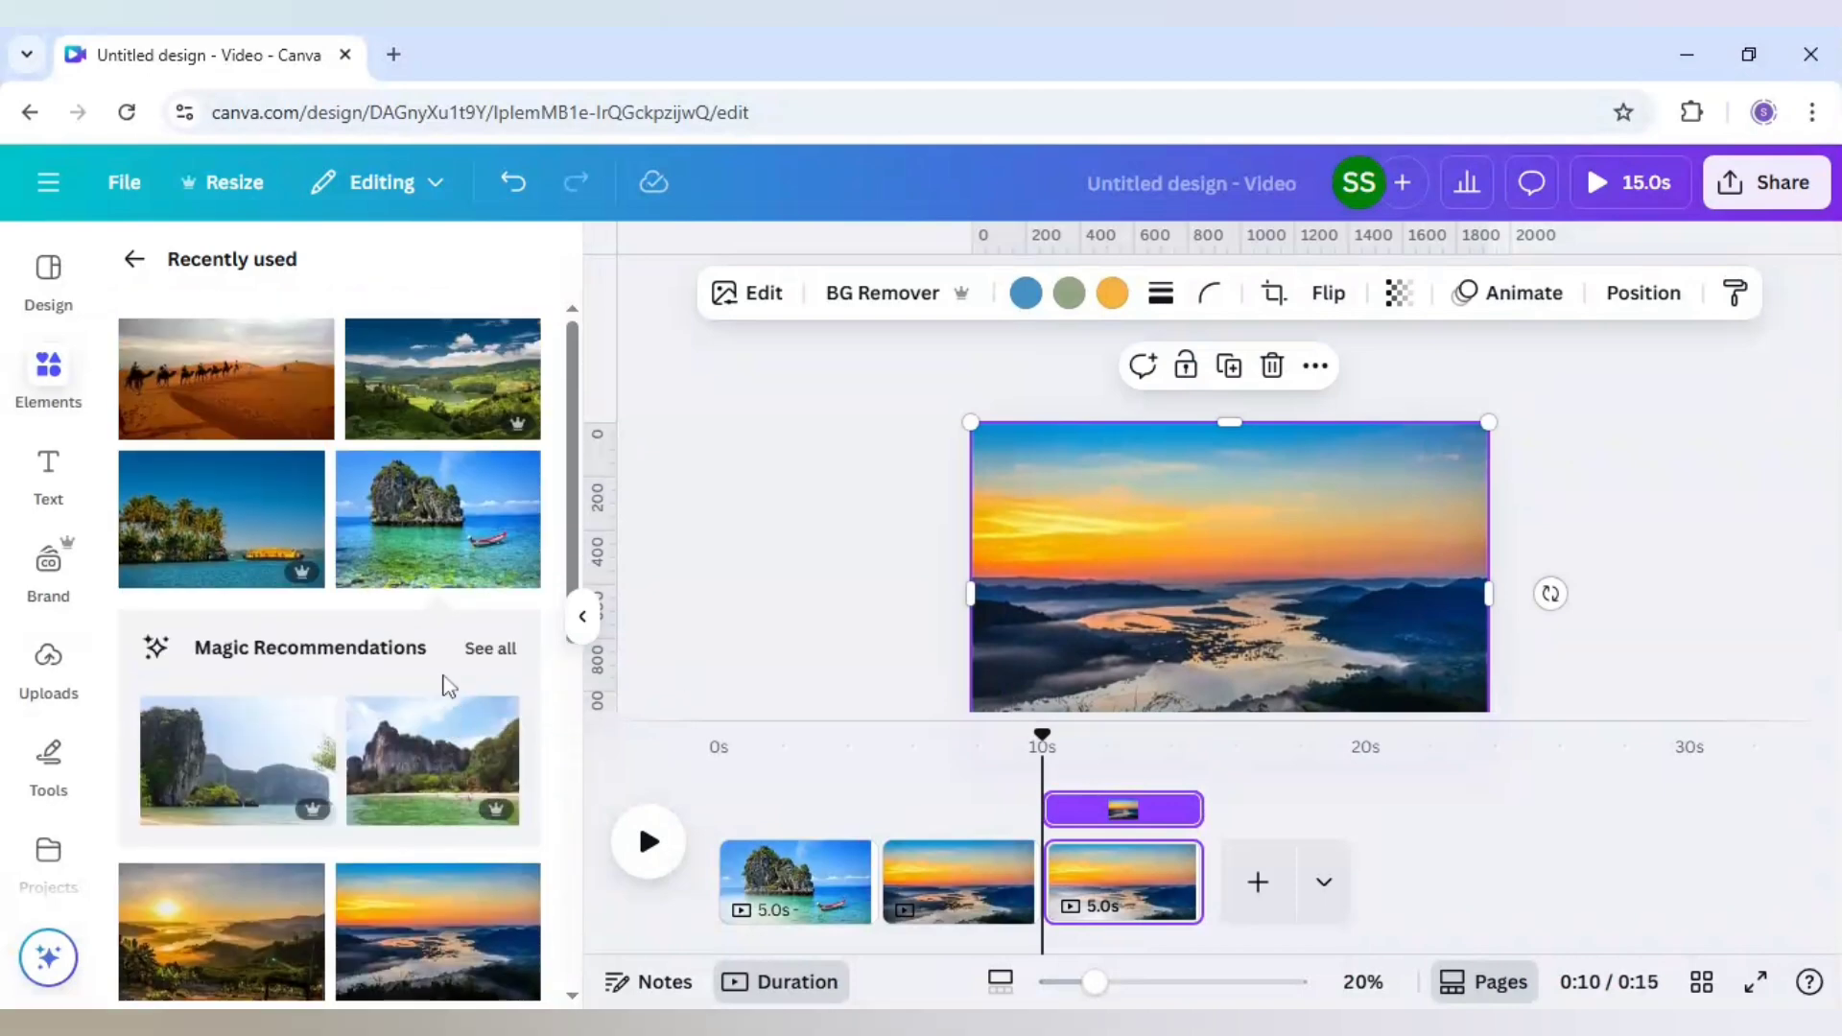
{"action": "left_click", "coordinate": [286, 406]}
{"action": "left_click_drag", "start_coordinate": [1102, 608], "coordinate": [1056, 575]}
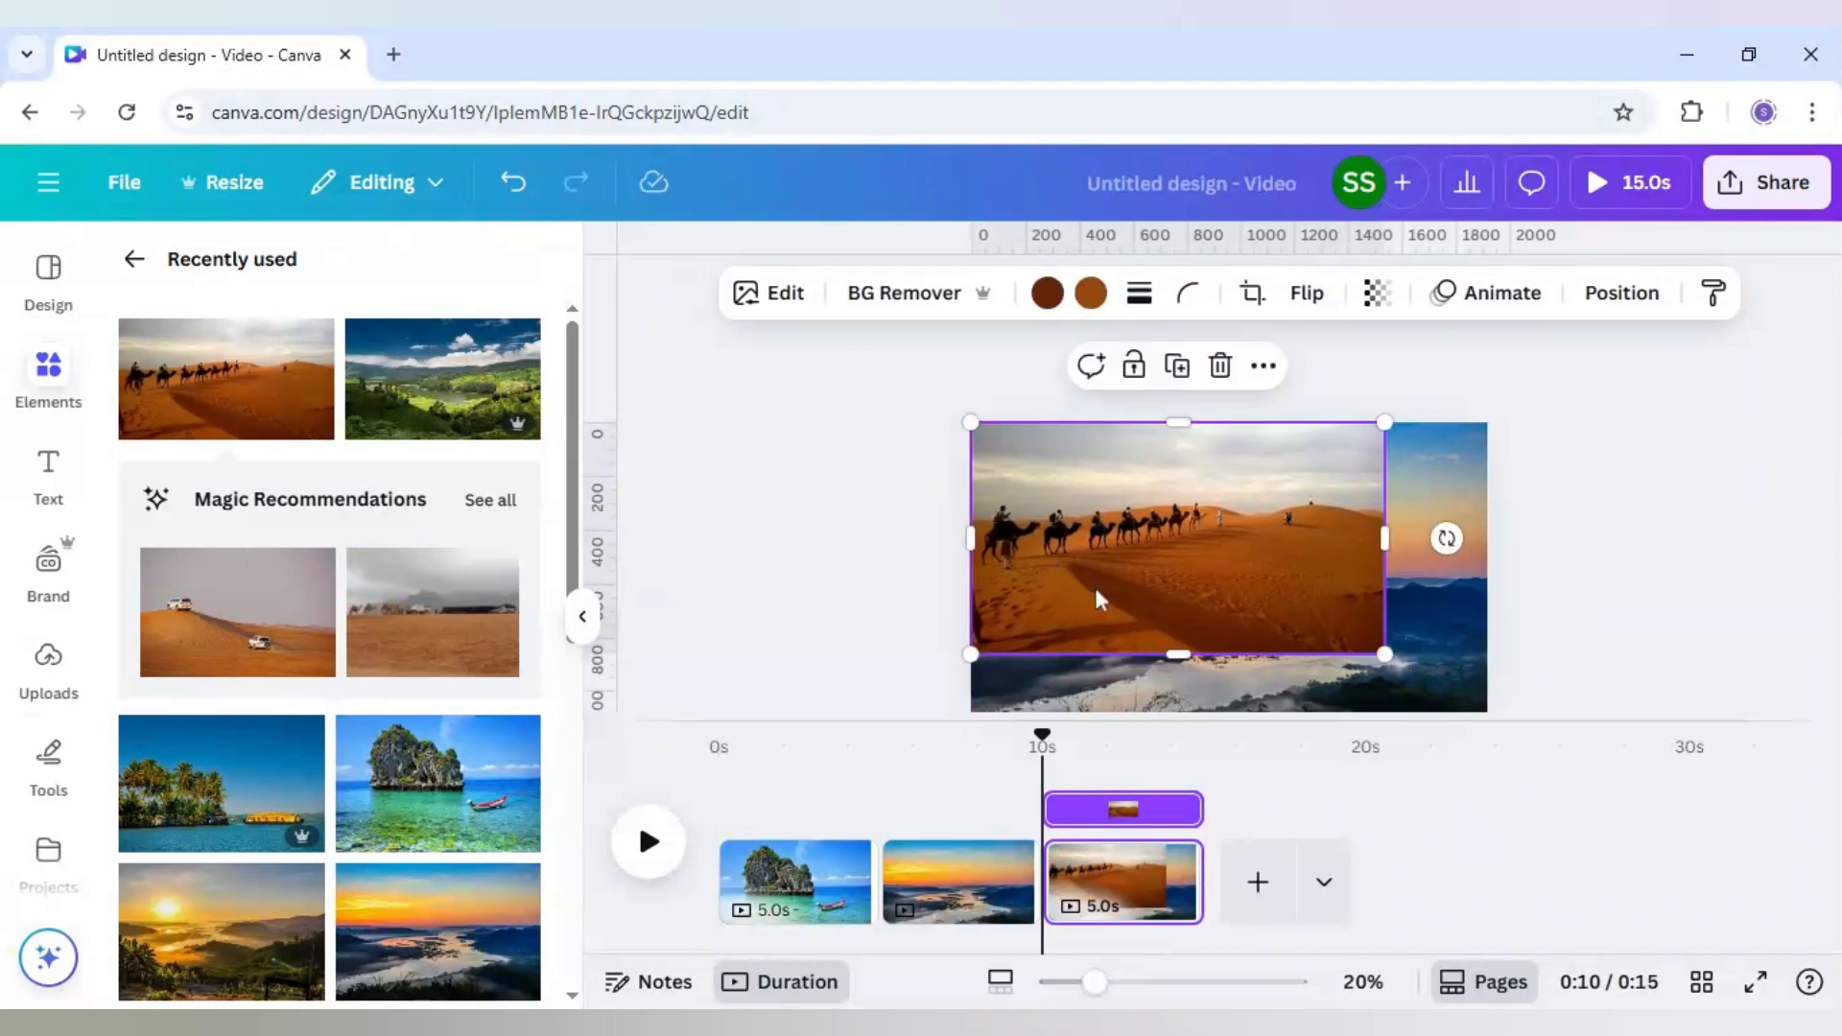
{"action": "left_click_drag", "start_coordinate": [1385, 656], "coordinate": [1488, 712]}
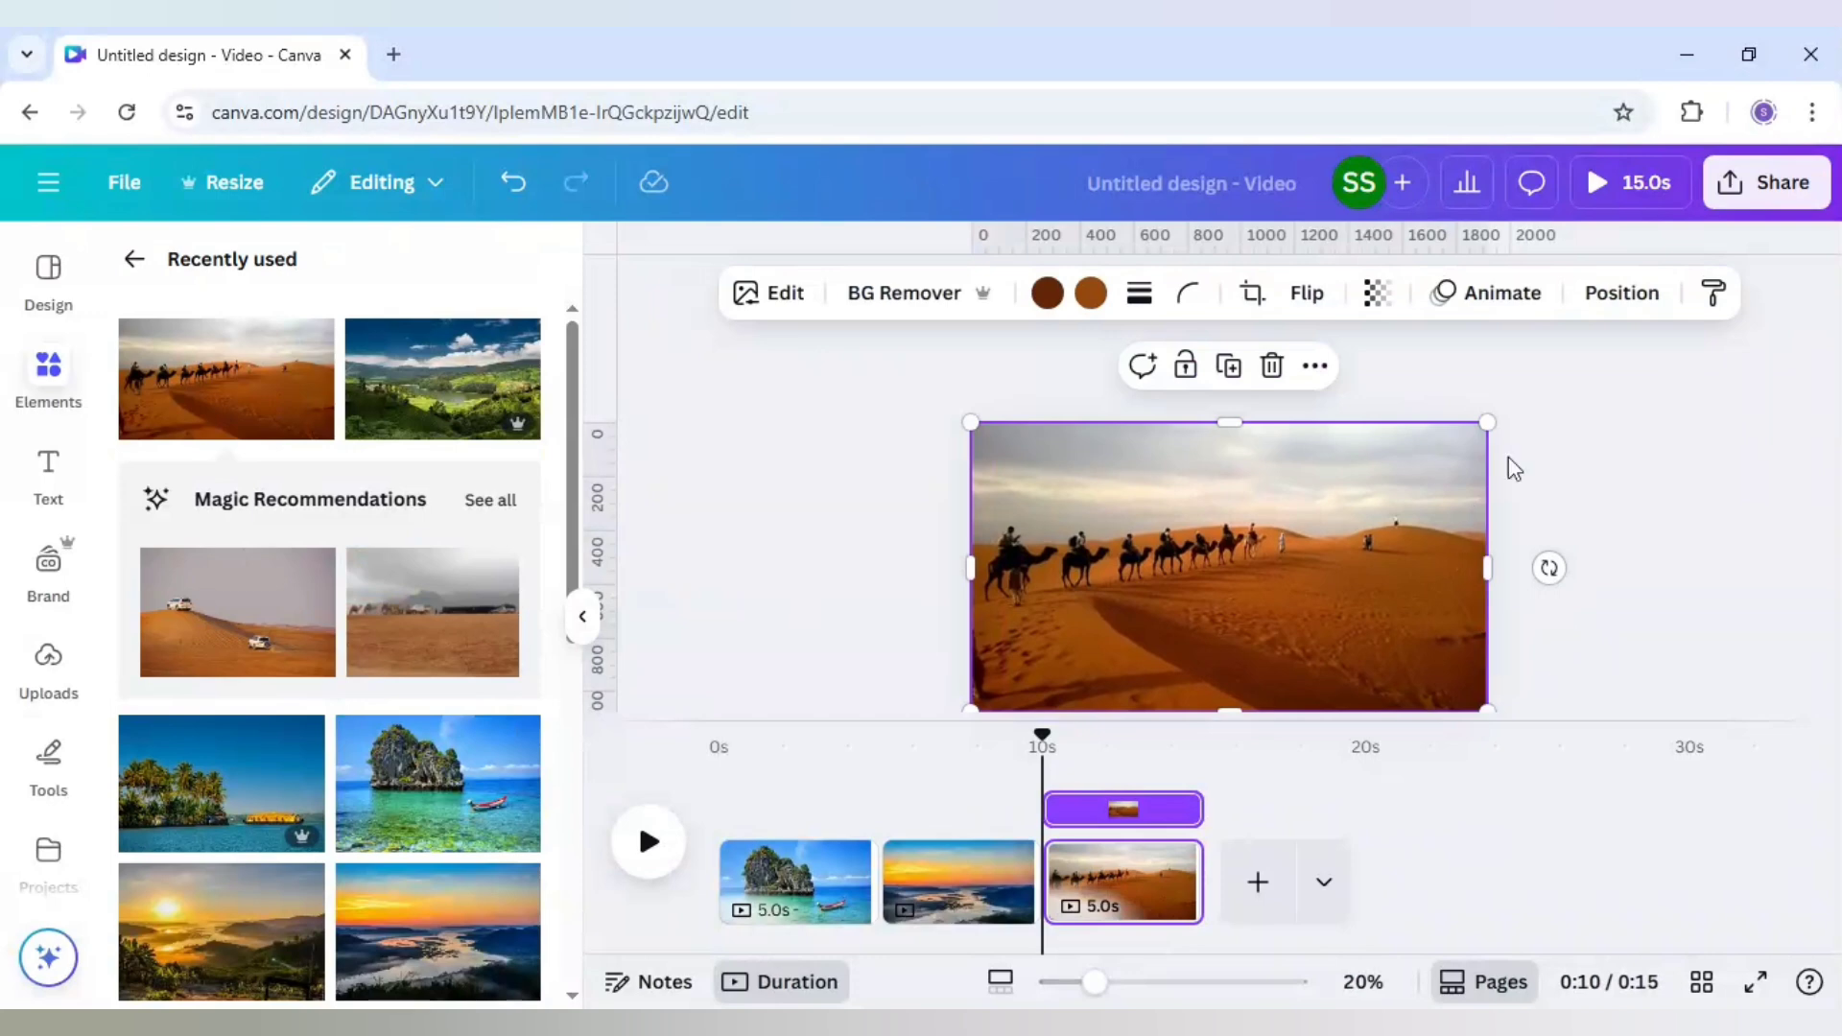
Apply the Ink reveal animation in Splotch style to the camel caravan photo and scrub through the page to preview it
{"action": "left_click", "coordinate": [1502, 292]}
{"action": "scroll", "coordinate": [467, 782], "scroll_direction": "down", "scroll_amount": 5}
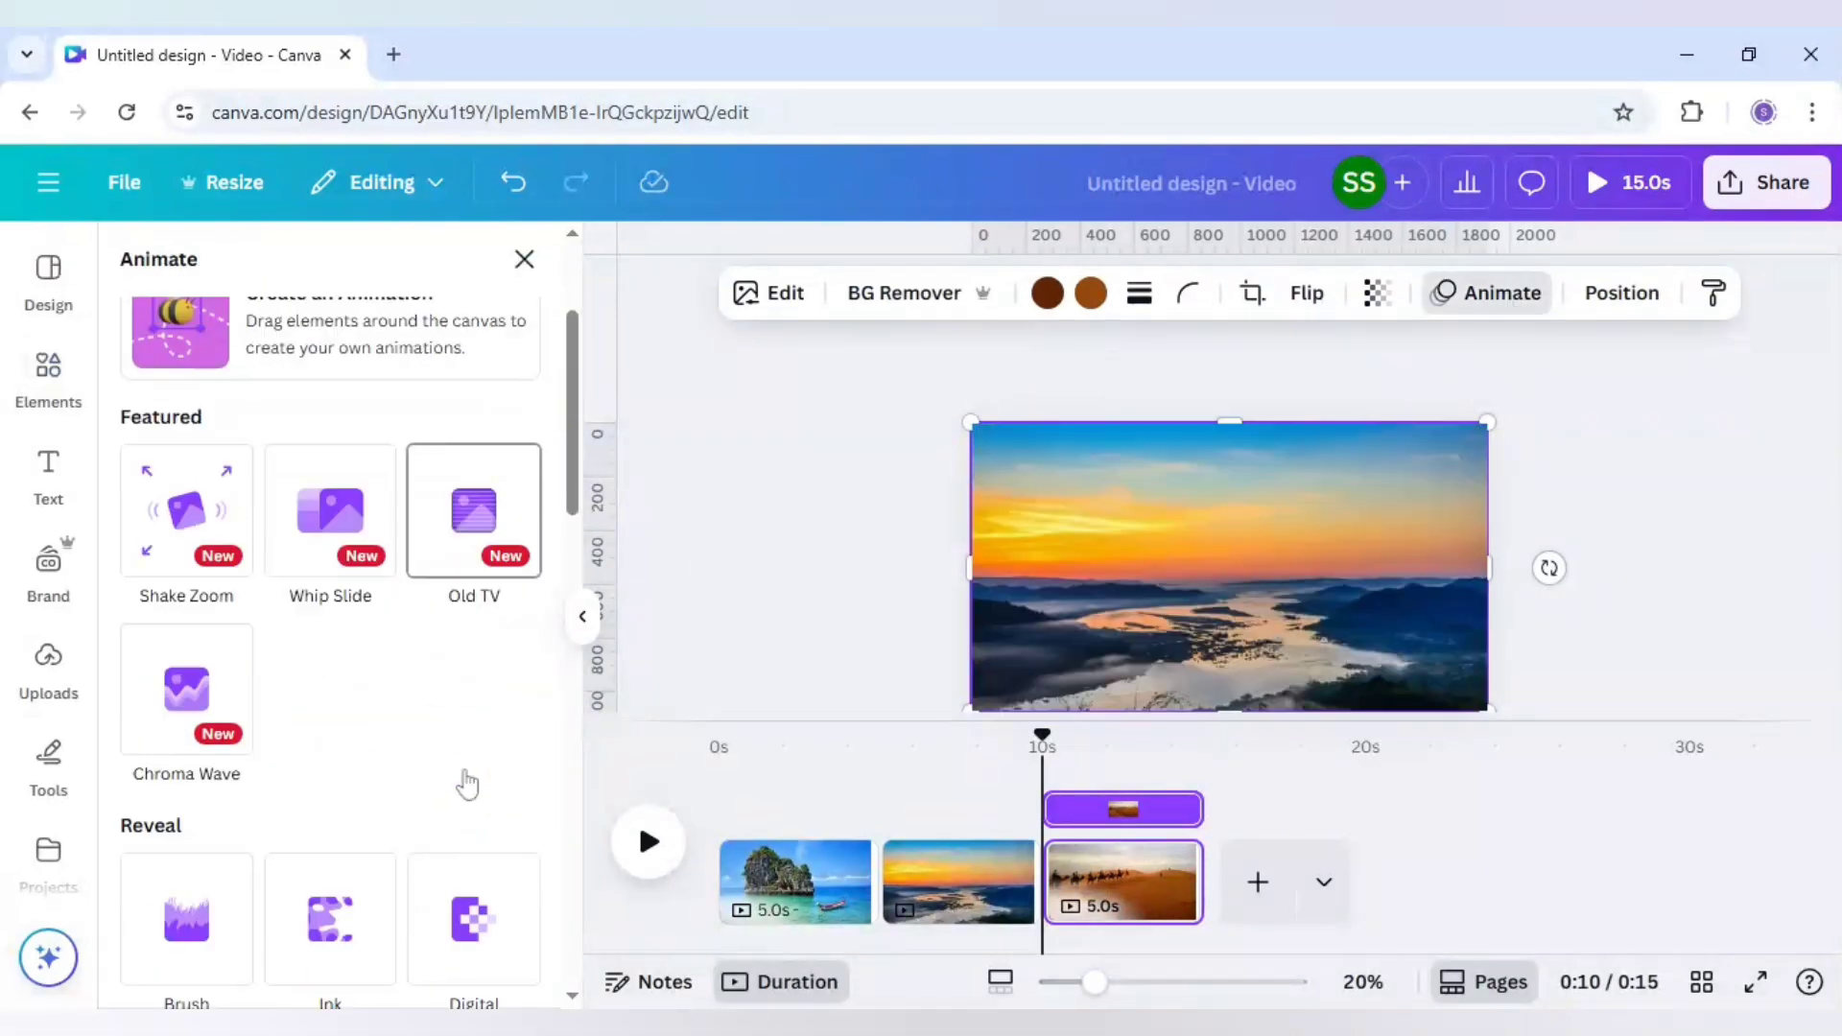
{"action": "left_click", "coordinate": [362, 792]}
{"action": "scroll", "coordinate": [363, 794], "scroll_direction": "down", "scroll_amount": 2}
{"action": "scroll", "coordinate": [363, 792], "scroll_direction": "down", "scroll_amount": 2}
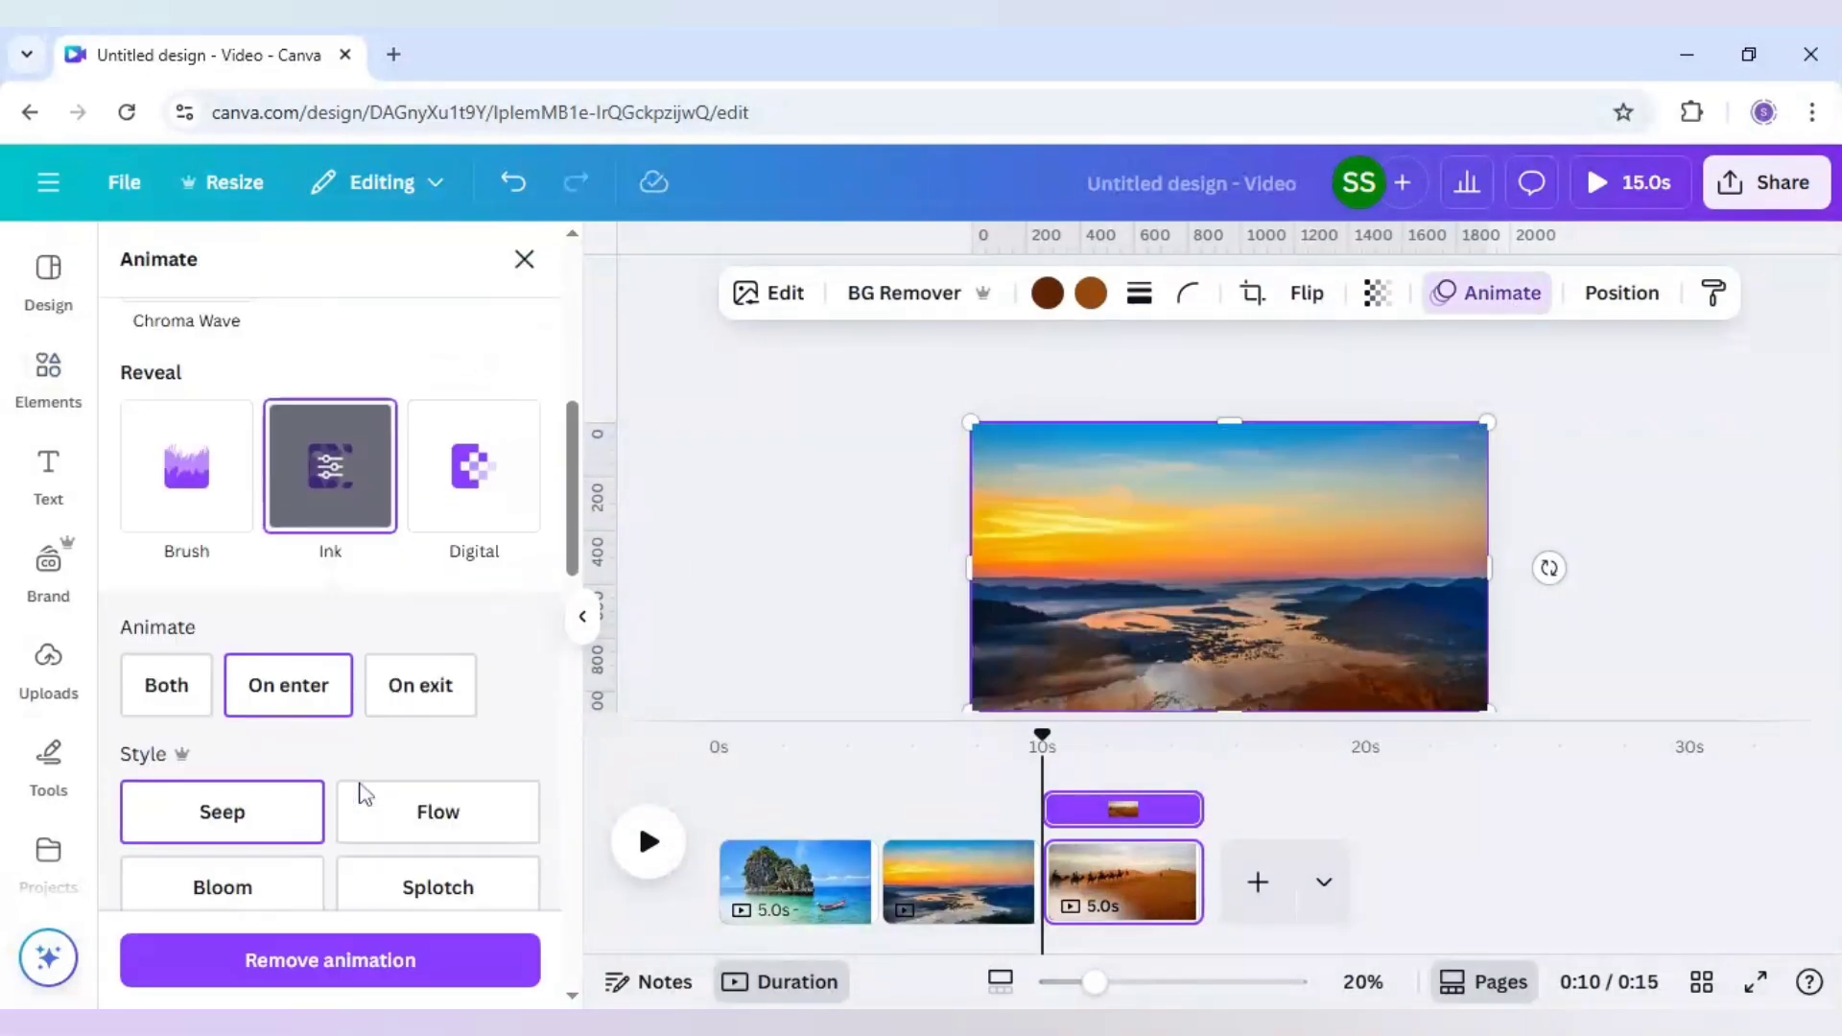
{"action": "left_click", "coordinate": [414, 870]}
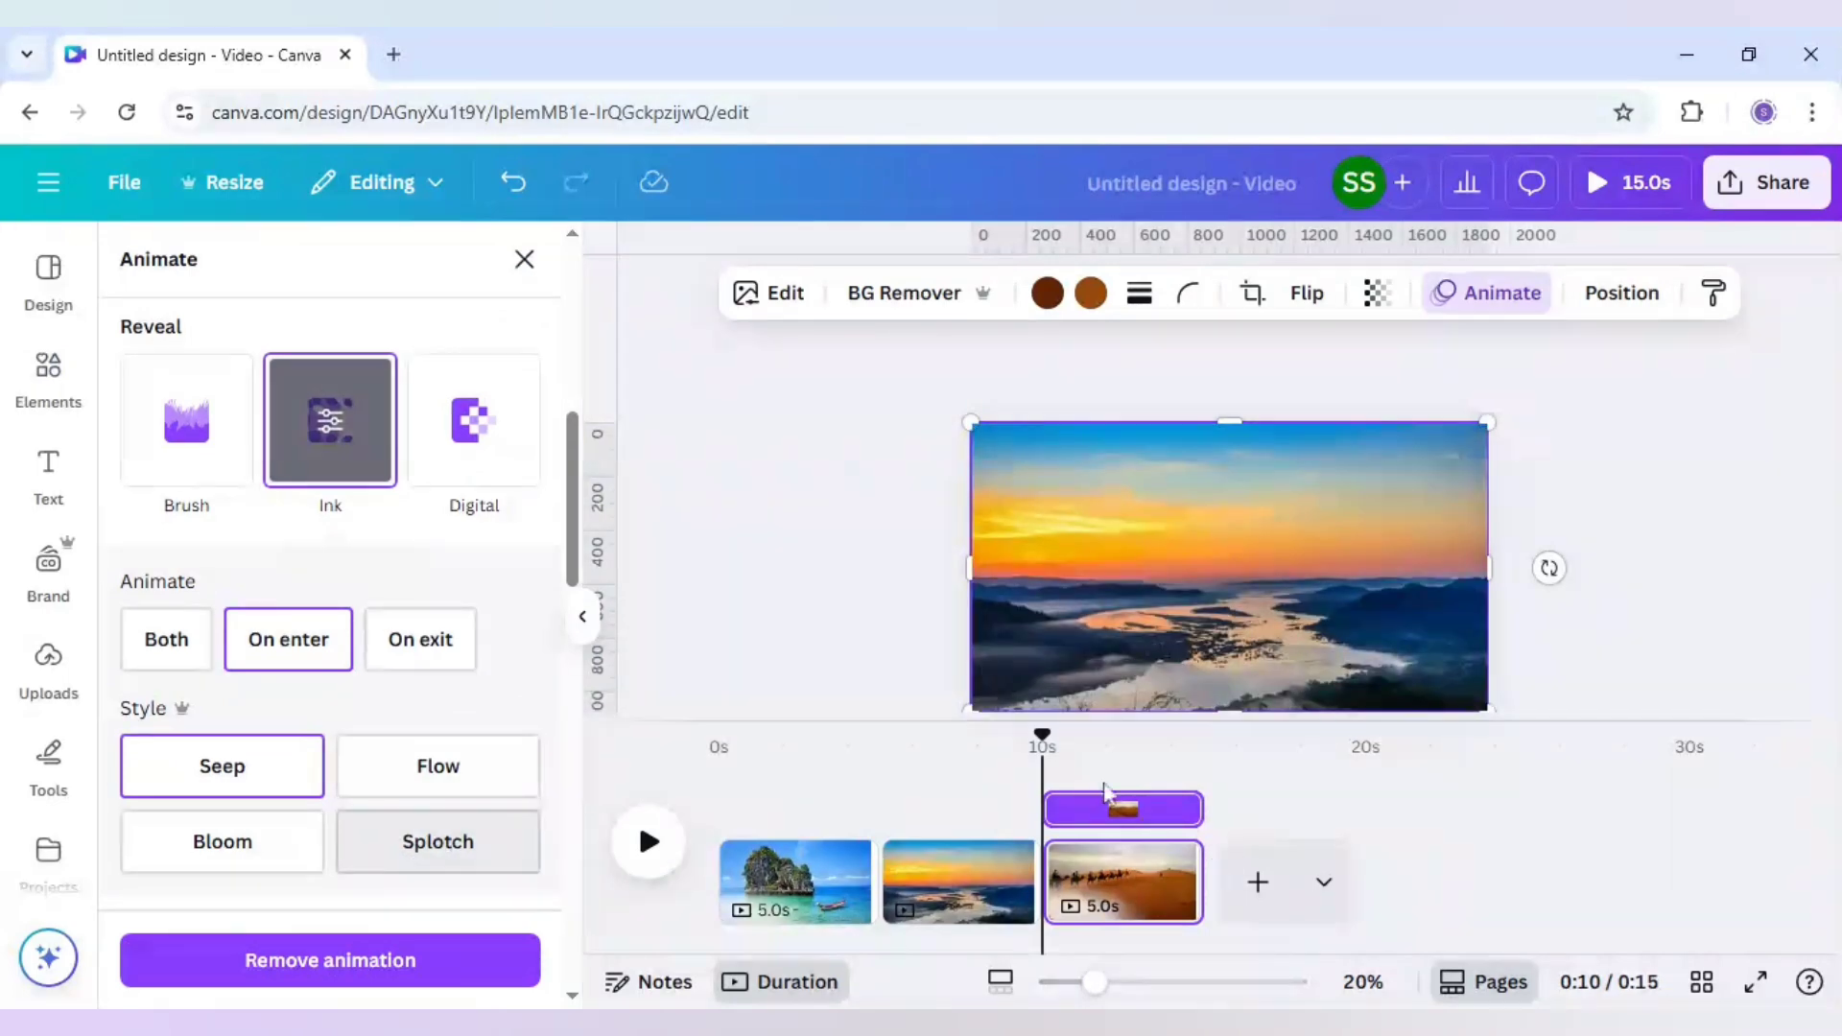
{"action": "left_click_drag", "start_coordinate": [1049, 742], "coordinate": [1207, 766]}
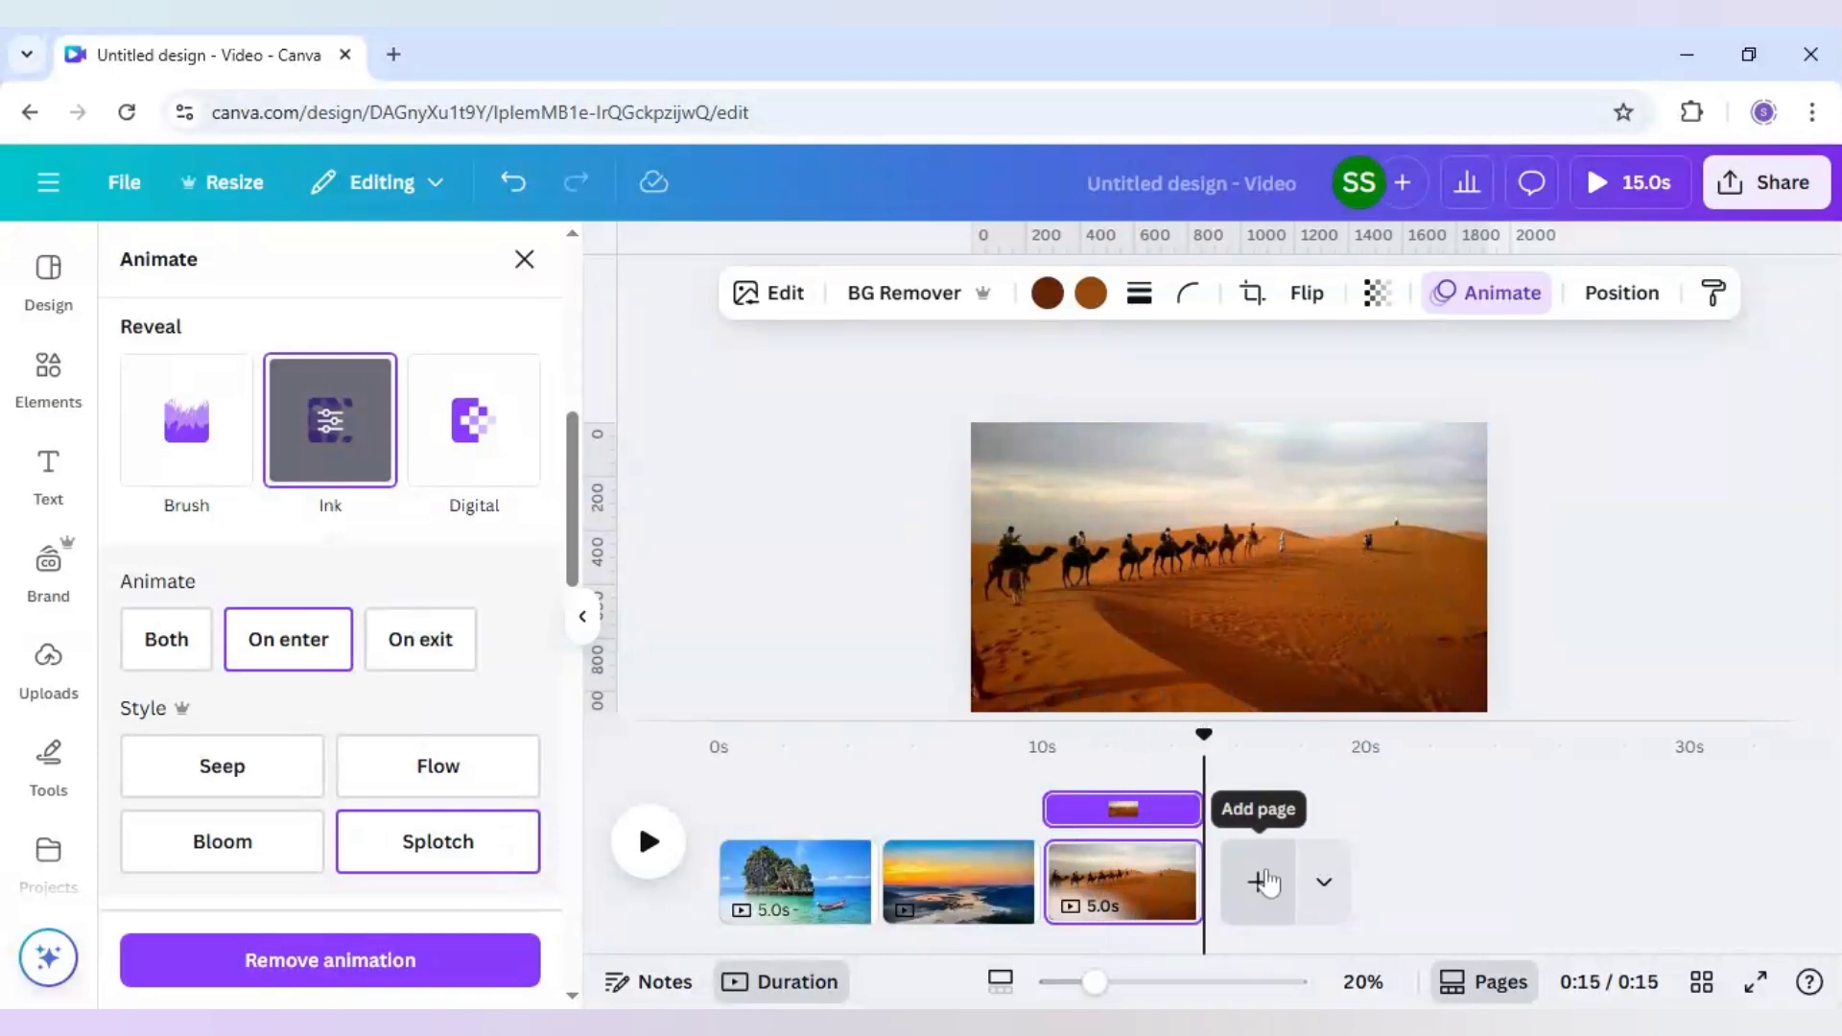
Add a fourth page and place the desert camel caravan photo on it, scaled to fill the canvas
{"action": "left_click", "coordinate": [1265, 881]}
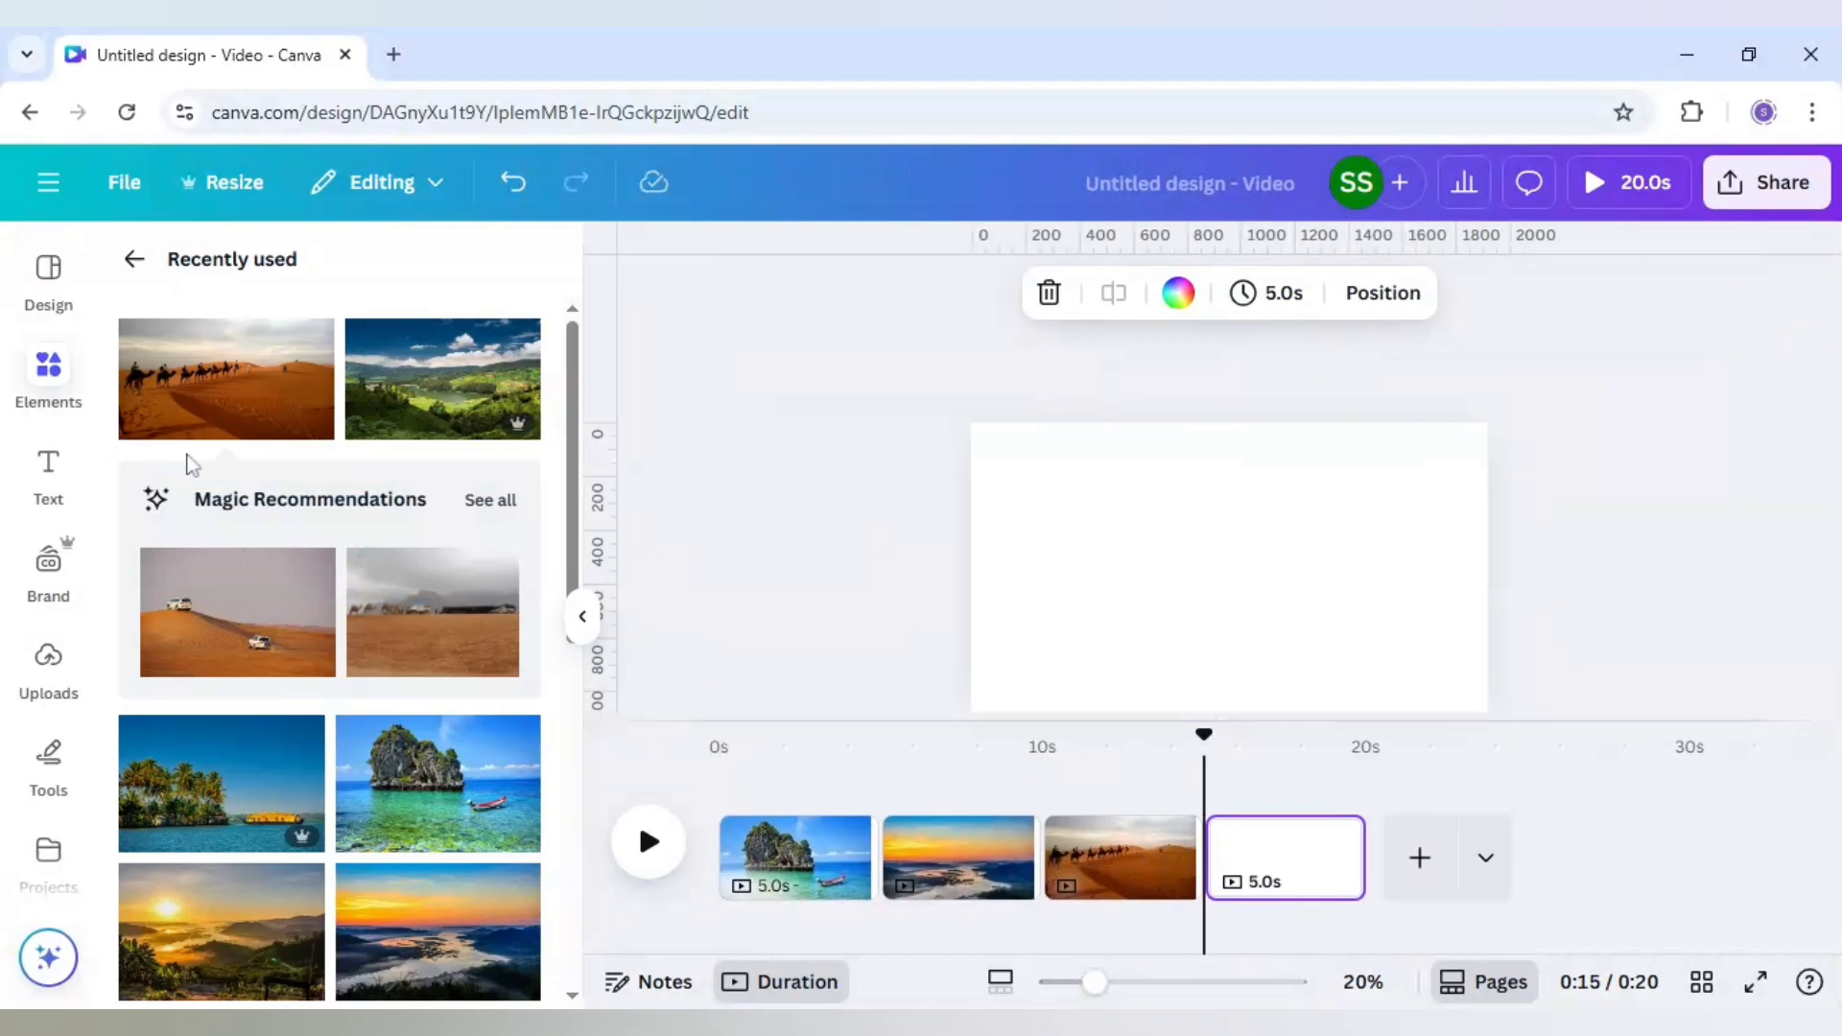
{"action": "left_click", "coordinate": [226, 403]}
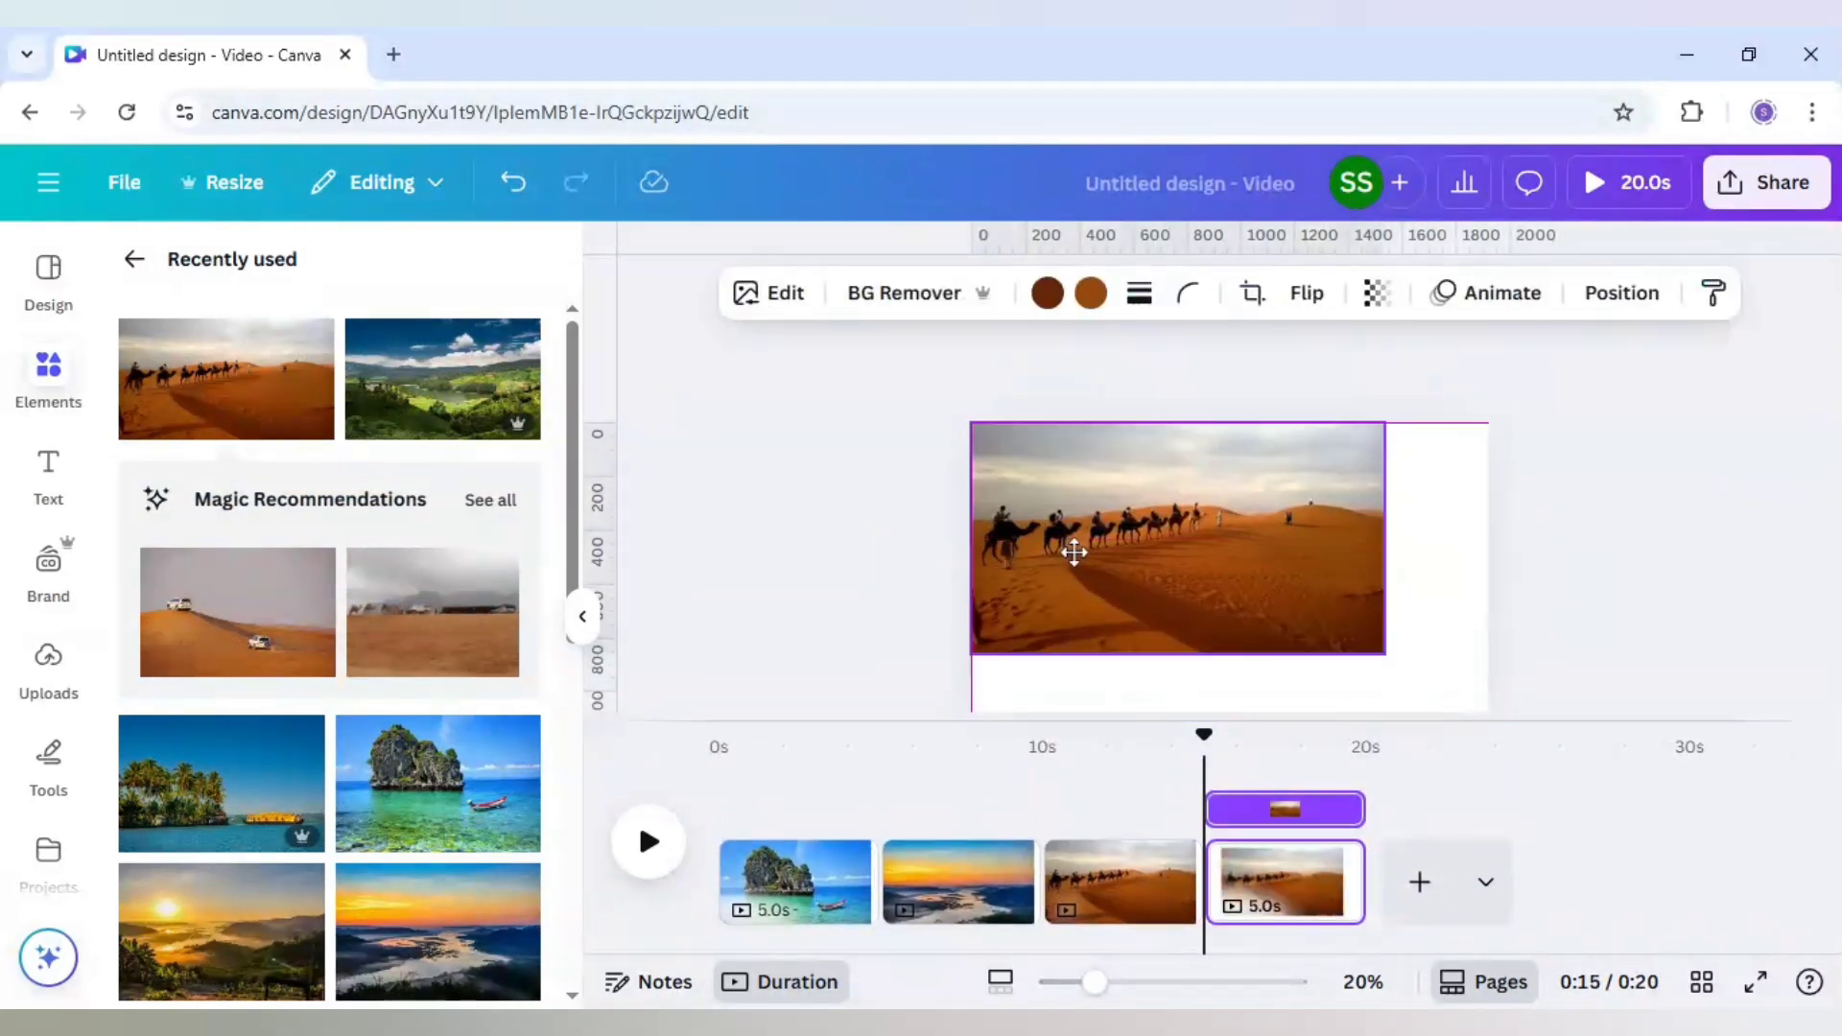
{"action": "left_click_drag", "start_coordinate": [1385, 653], "coordinate": [1488, 703]}
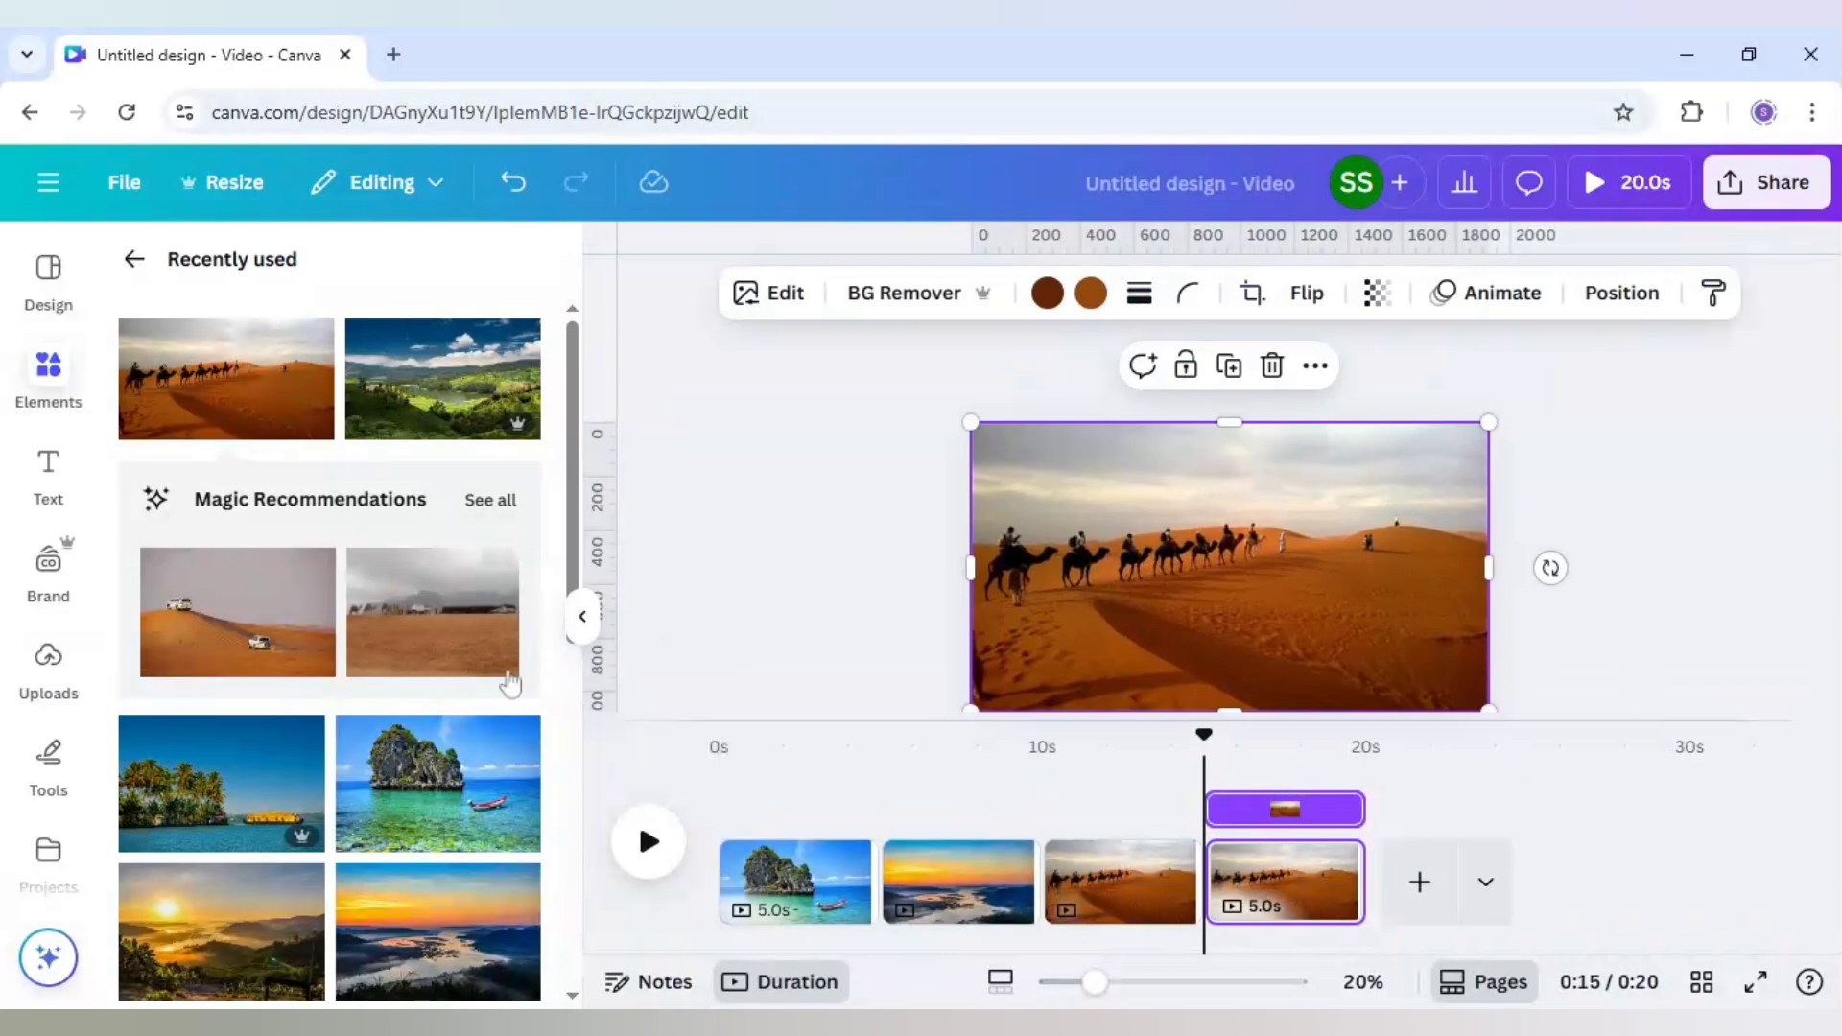
Add the green valley lake photo over the camel caravan photo on the fourth page and scale it to cover the canvas
{"action": "left_click", "coordinate": [465, 403]}
{"action": "left_click_drag", "start_coordinate": [1222, 641], "coordinate": [1145, 614]}
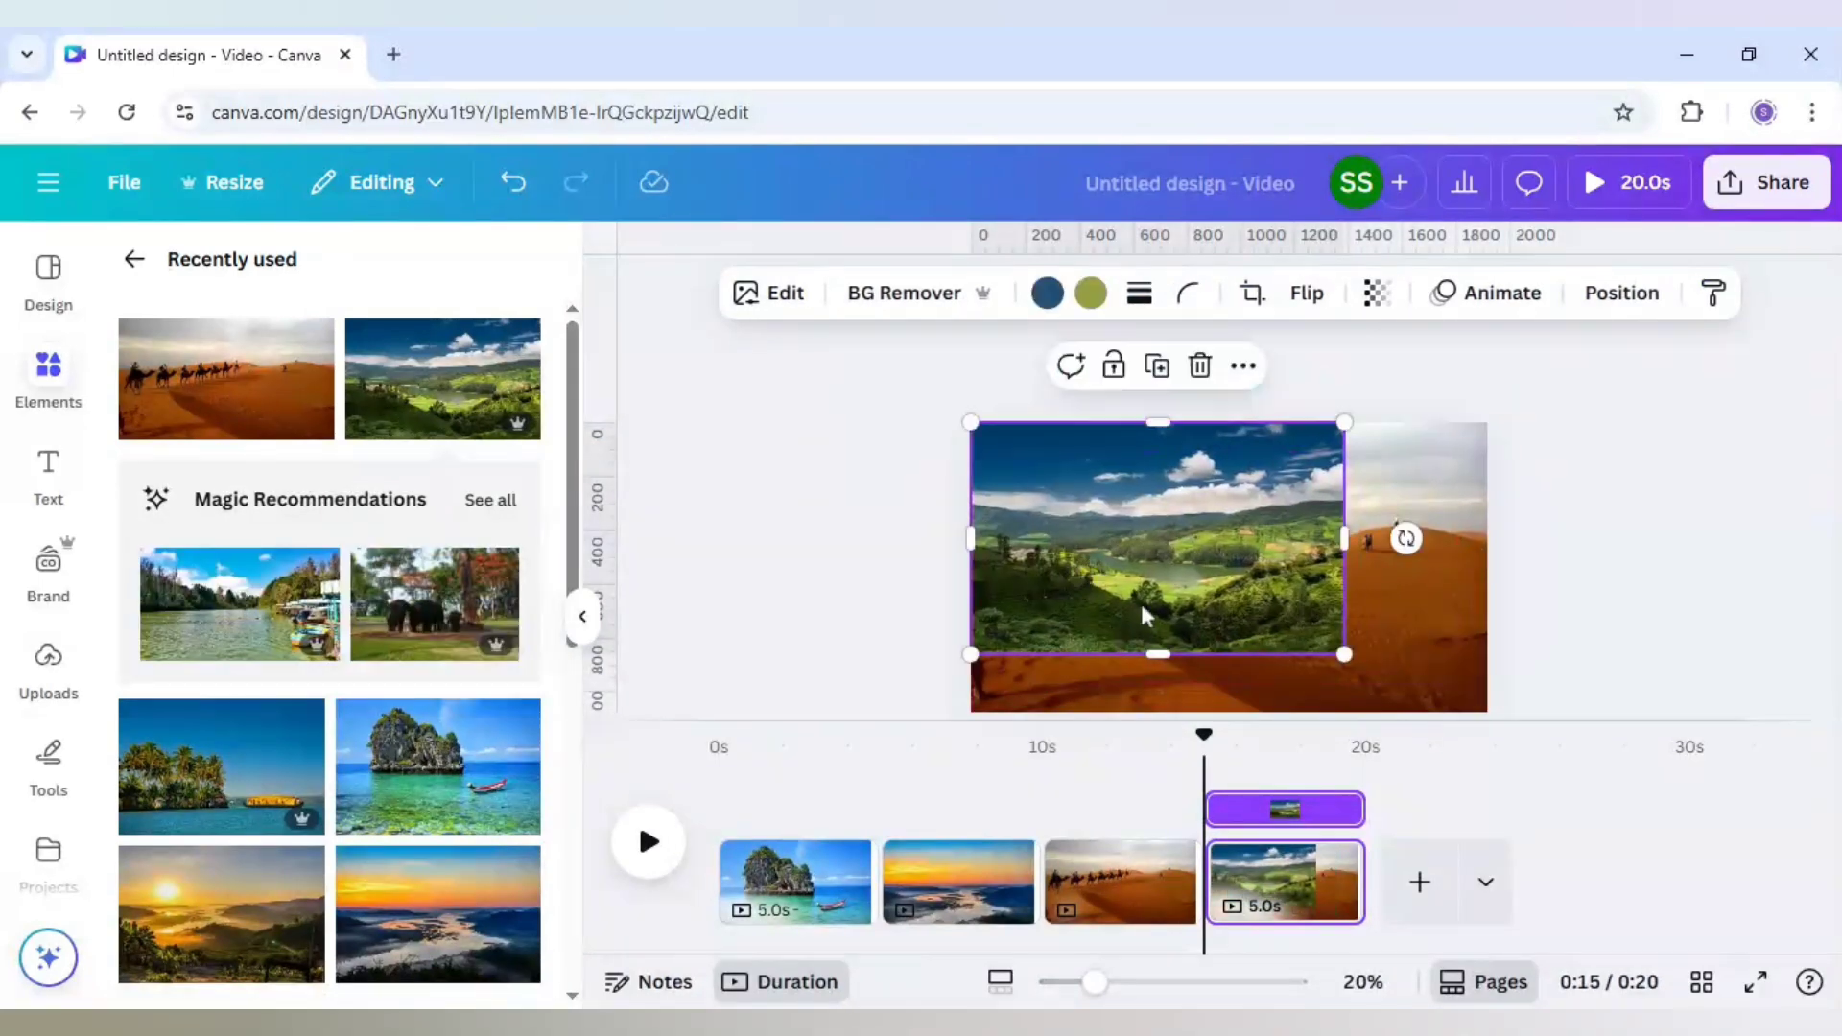
{"action": "left_click_drag", "start_coordinate": [1345, 656], "coordinate": [1489, 745]}
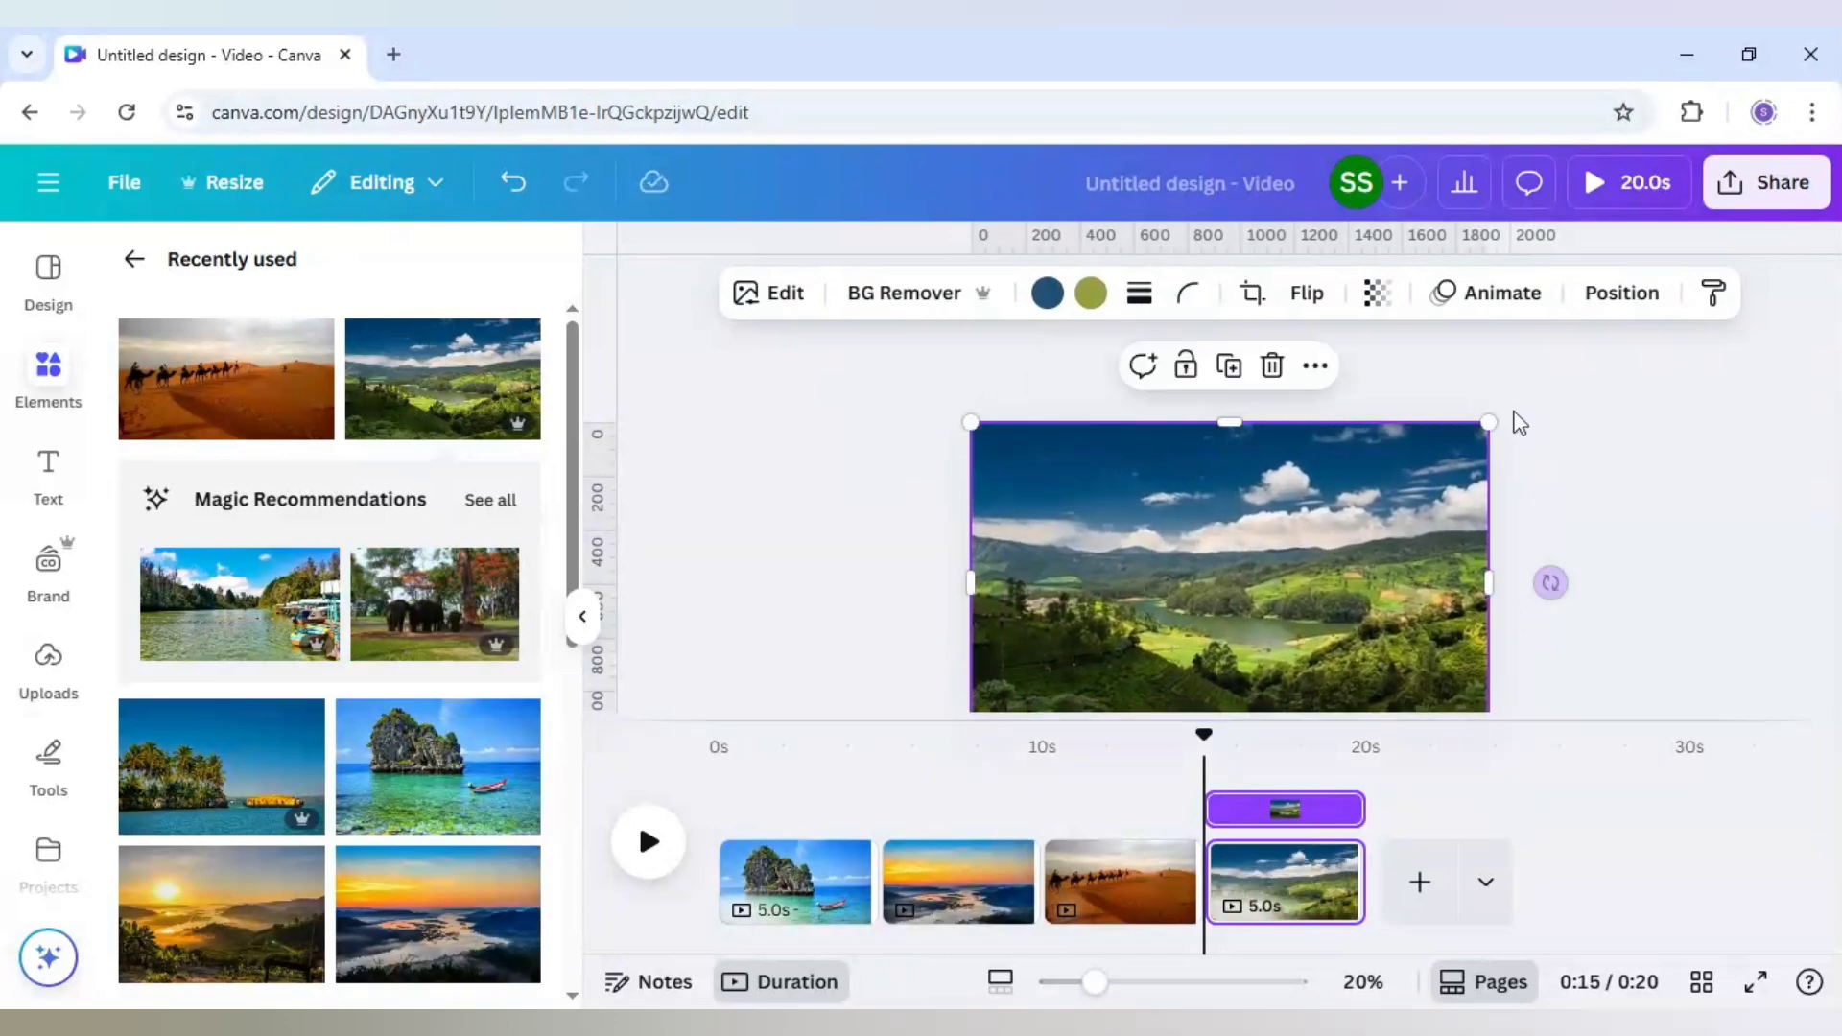
Apply the Ink reveal animation in Flow style to the green valley photo and deselect it
{"action": "left_click", "coordinate": [1497, 293]}
{"action": "scroll", "coordinate": [480, 768], "scroll_direction": "down", "scroll_amount": 7}
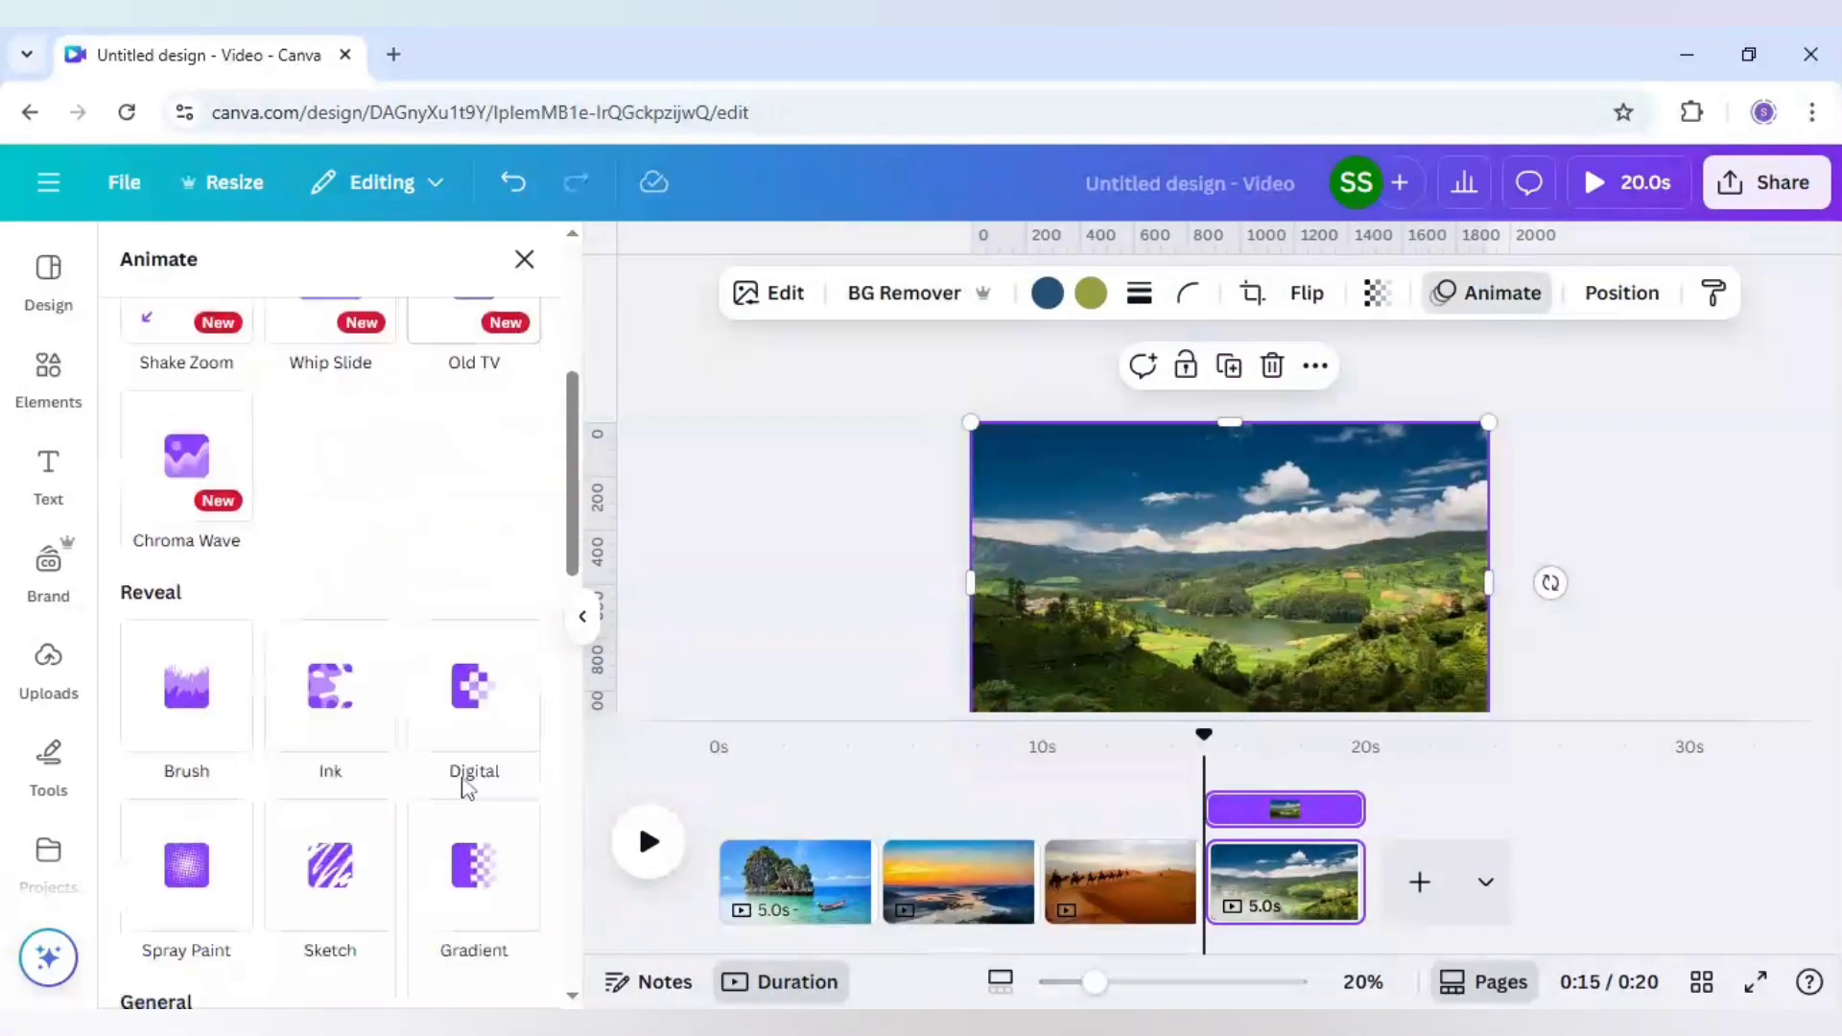
{"action": "left_click", "coordinate": [337, 646]}
{"action": "scroll", "coordinate": [347, 681], "scroll_direction": "down", "scroll_amount": 2}
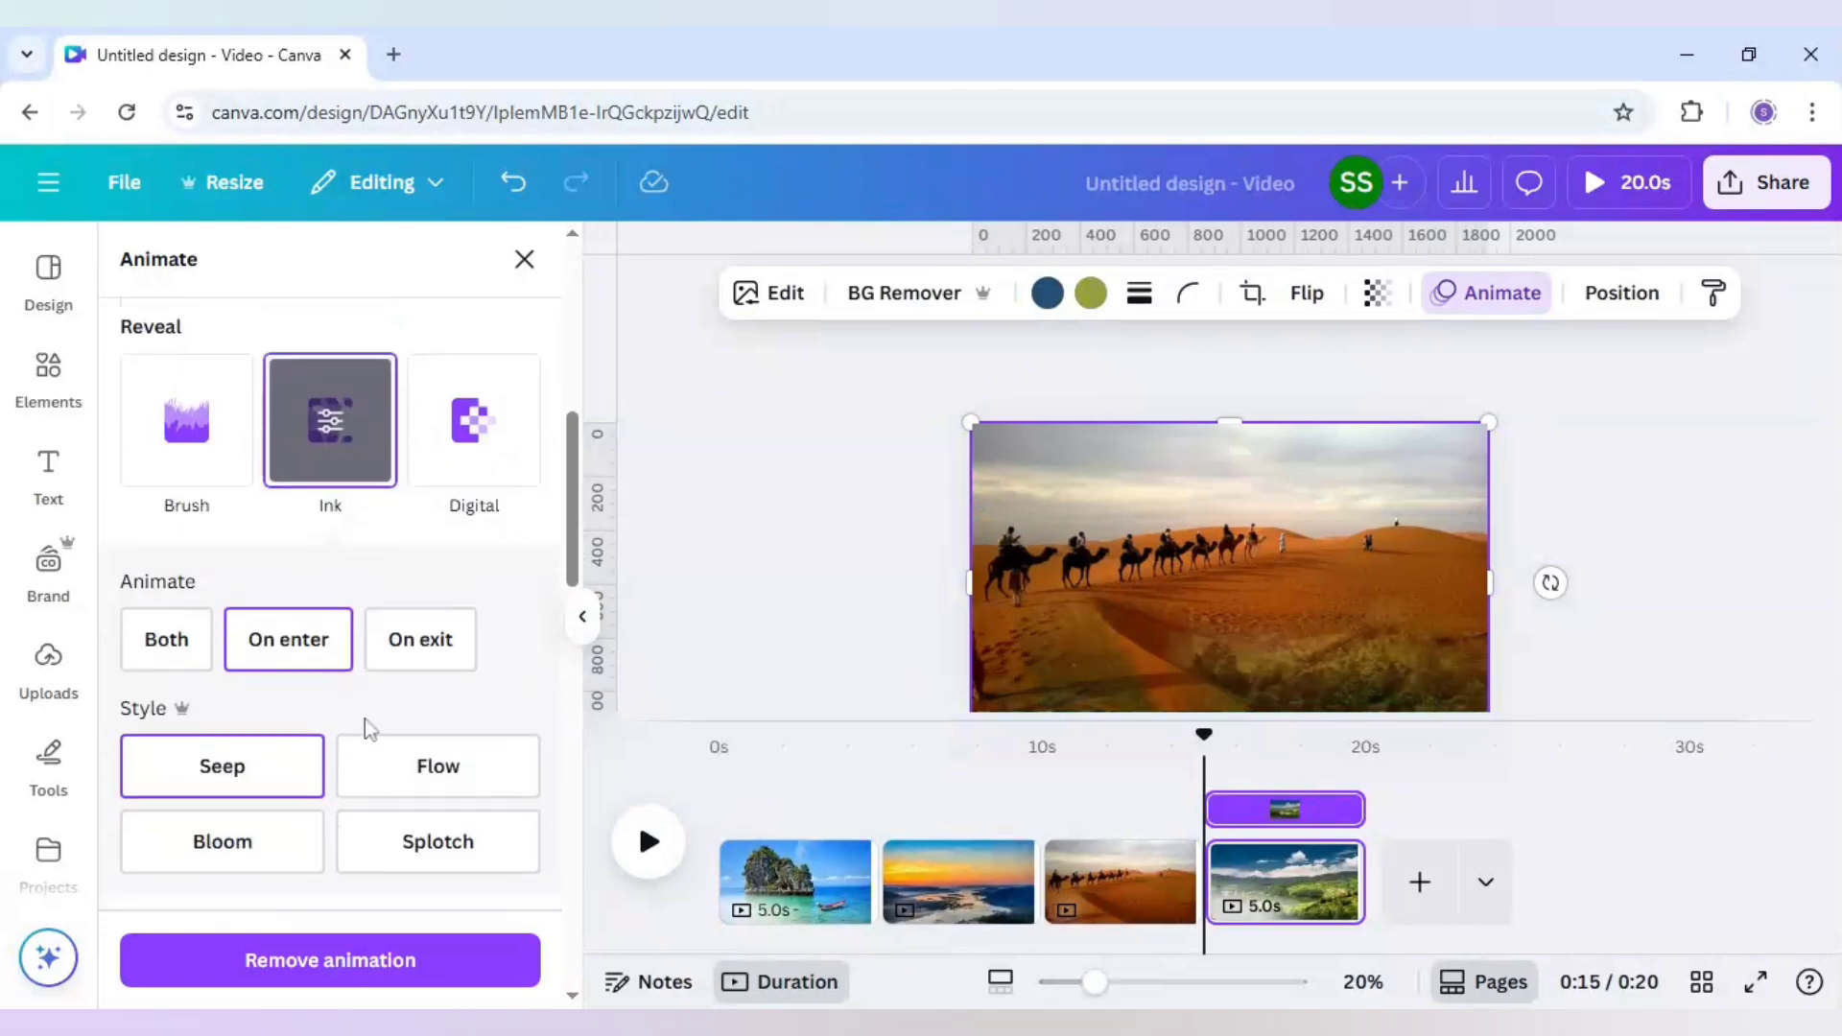
{"action": "left_click", "coordinate": [417, 785]}
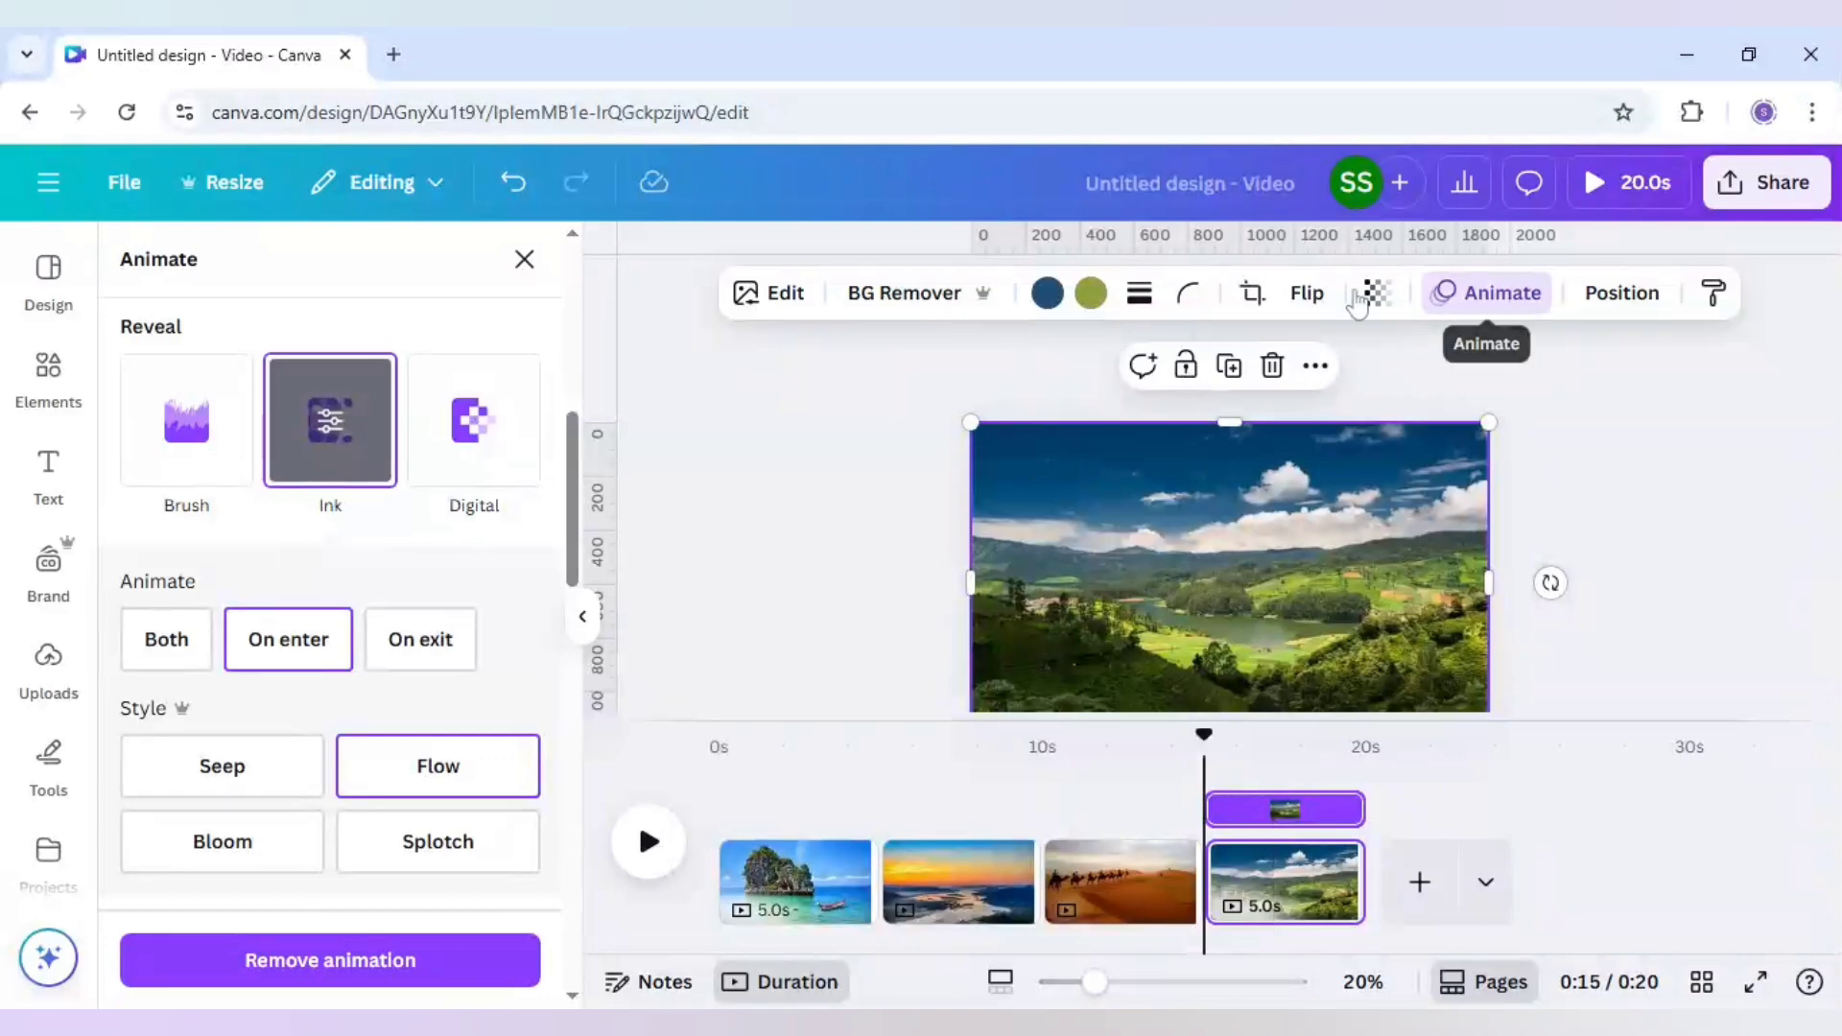
{"action": "left_click", "coordinate": [823, 679]}
{"action": "left_click", "coordinate": [747, 682]}
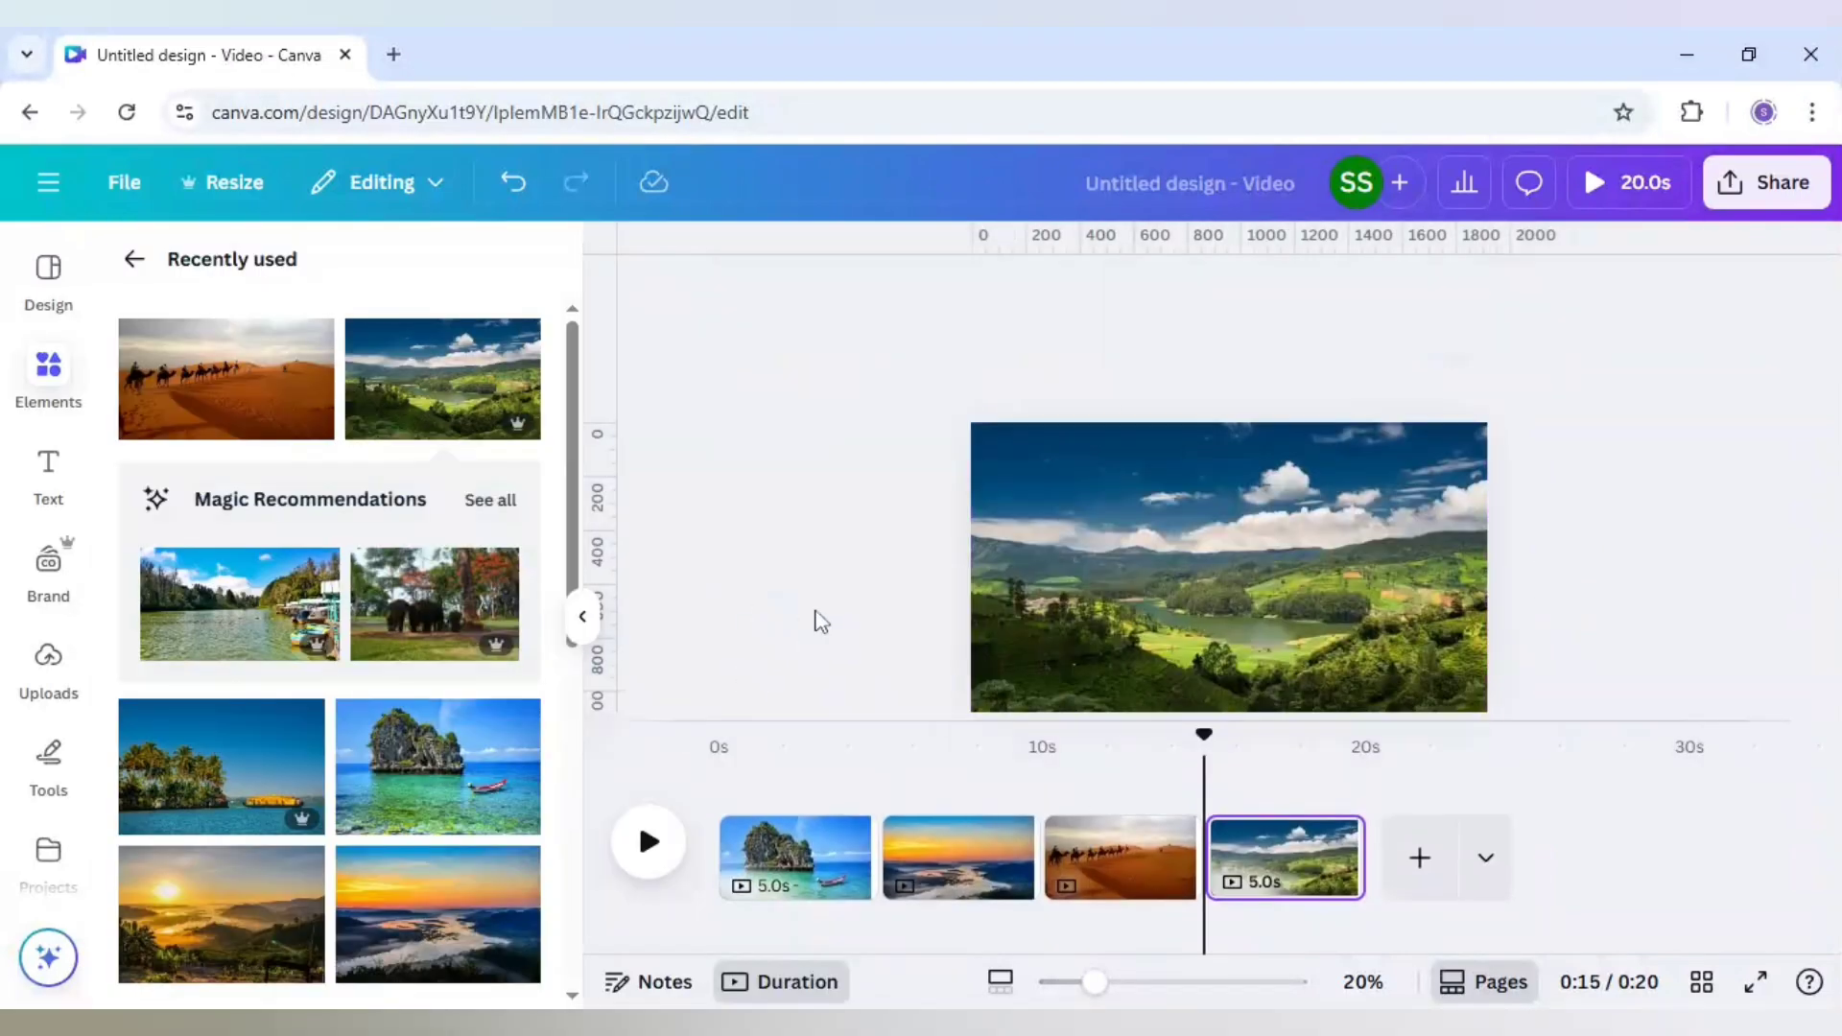
Set the fourth page's timing to 2.0 seconds and apply it to all four pages
{"action": "left_click", "coordinate": [1292, 835]}
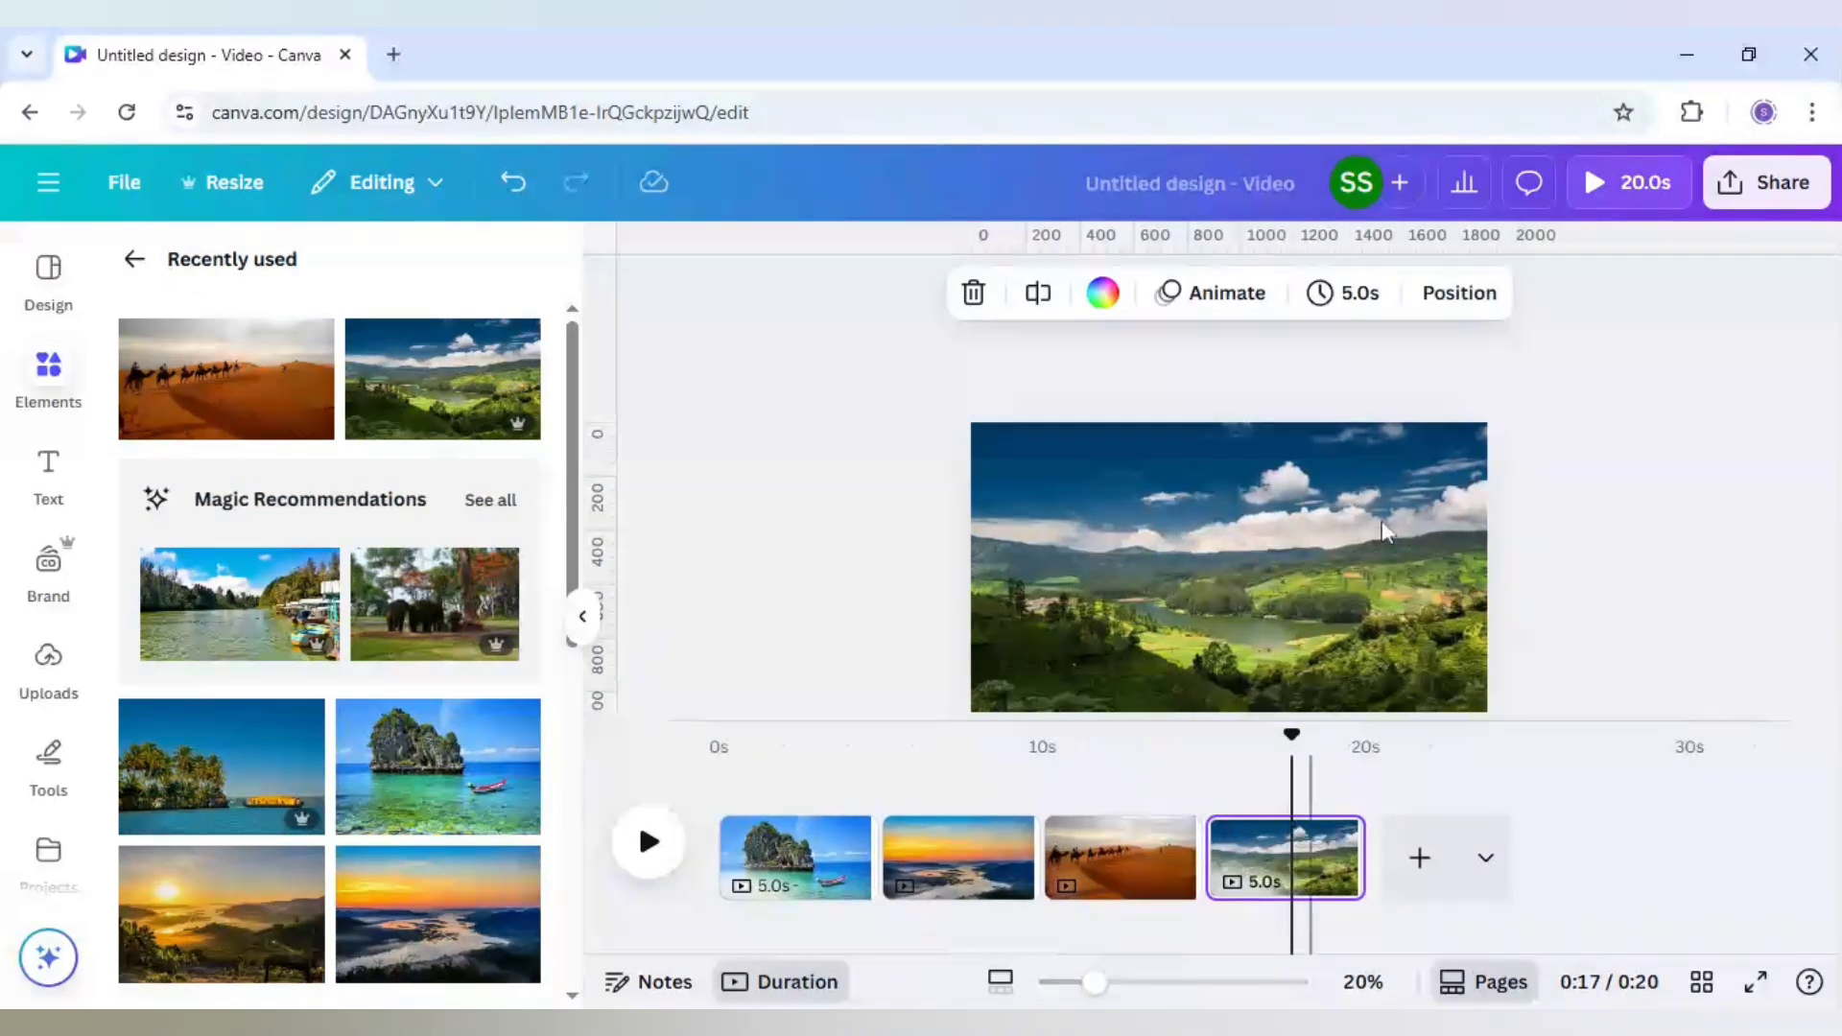
{"action": "left_click", "coordinate": [1344, 293]}
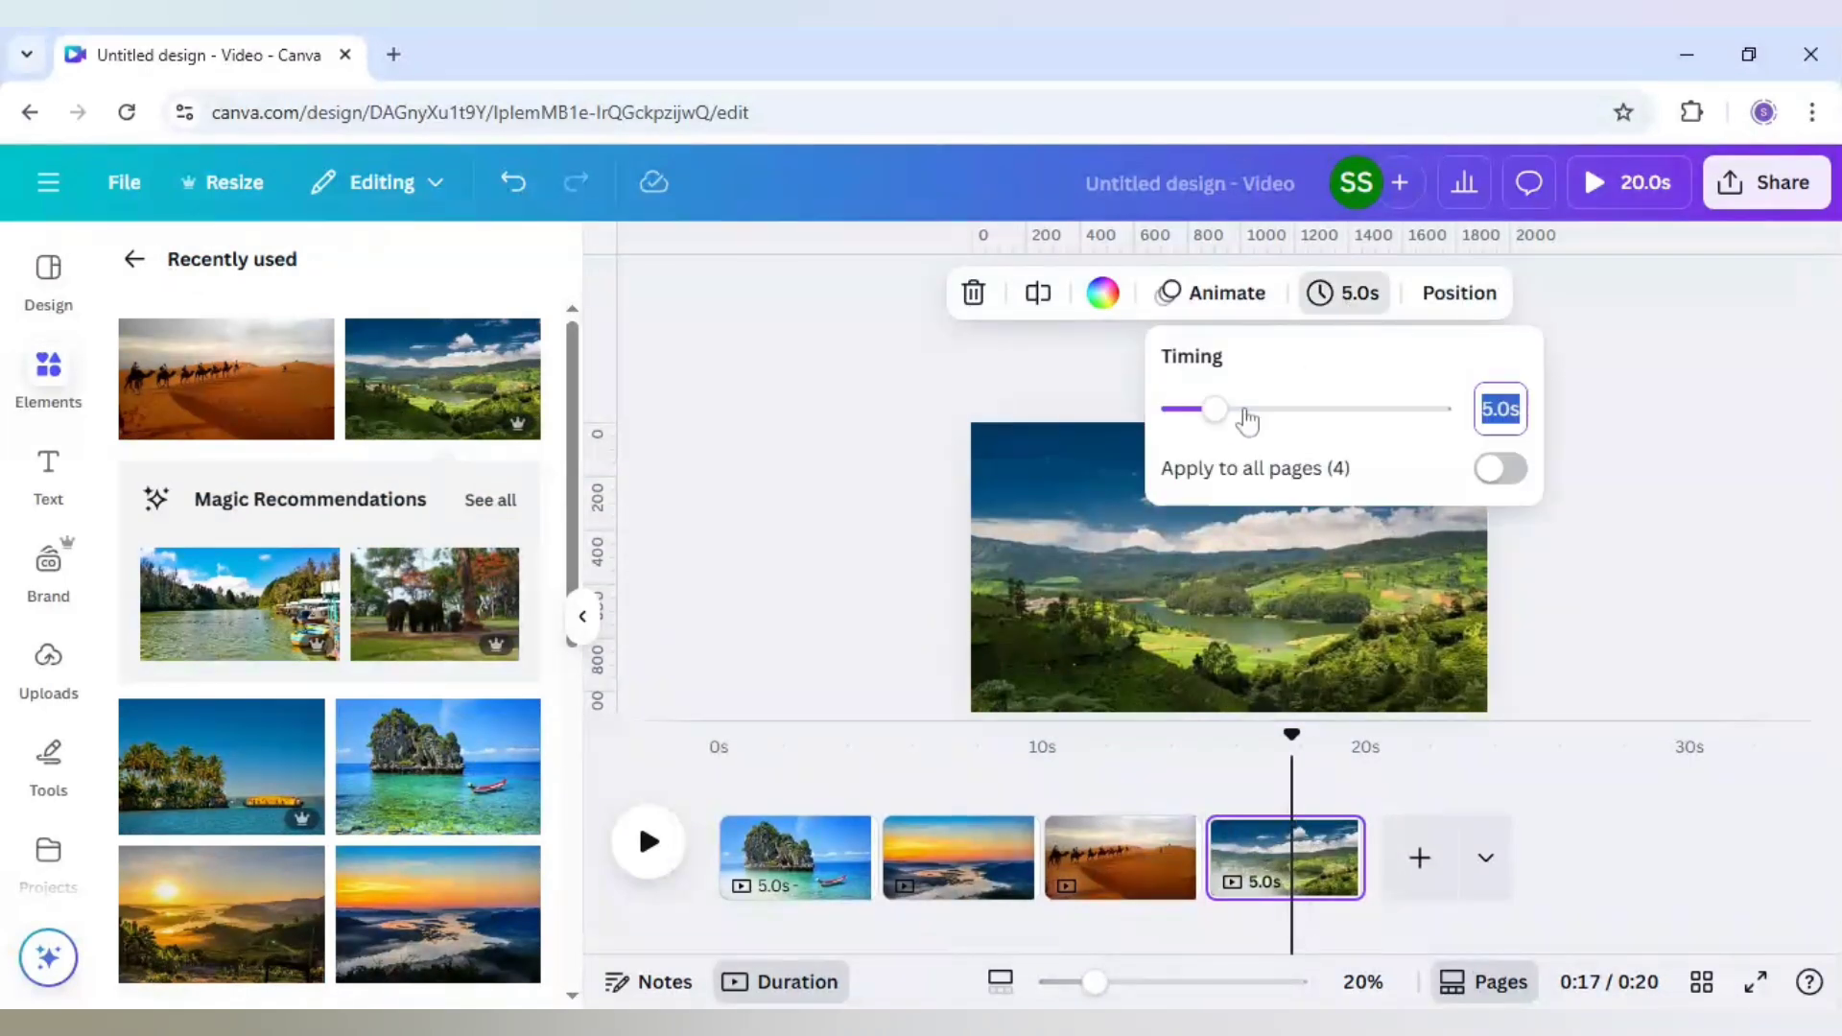
{"action": "left_click_drag", "start_coordinate": [1247, 410], "coordinate": [1188, 415]}
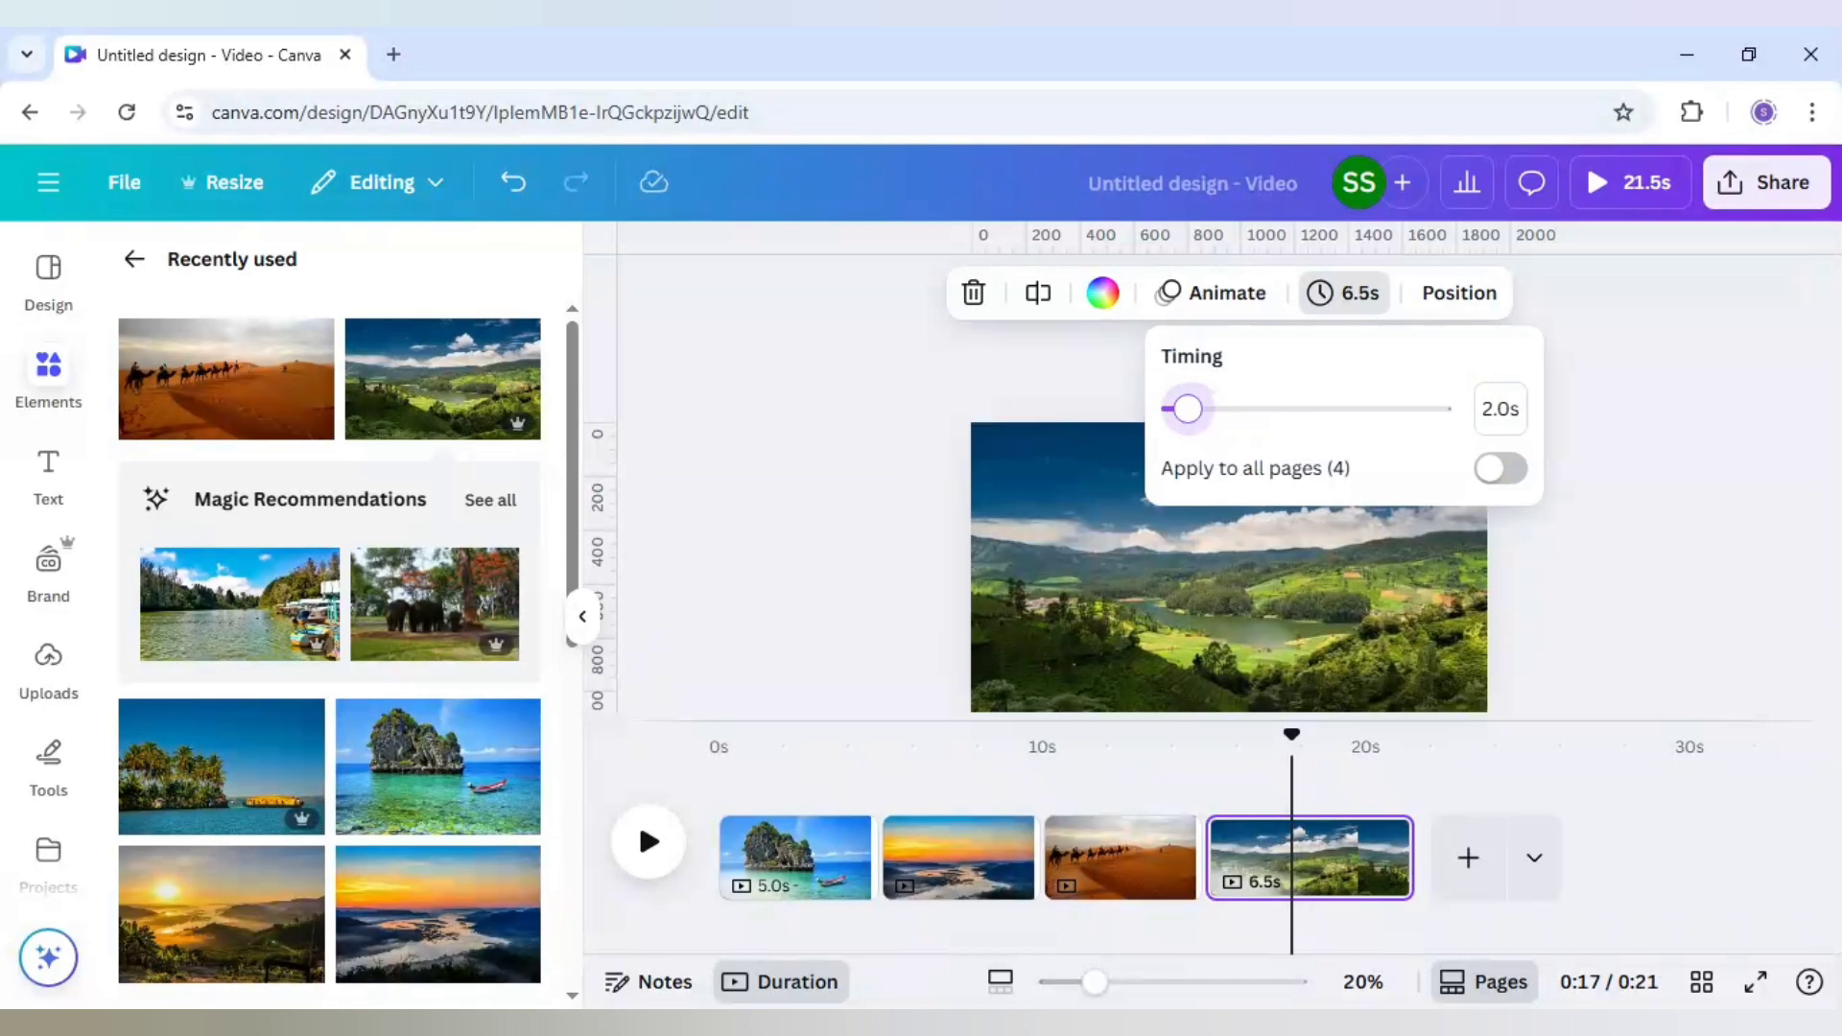
{"action": "left_click", "coordinate": [1502, 470]}
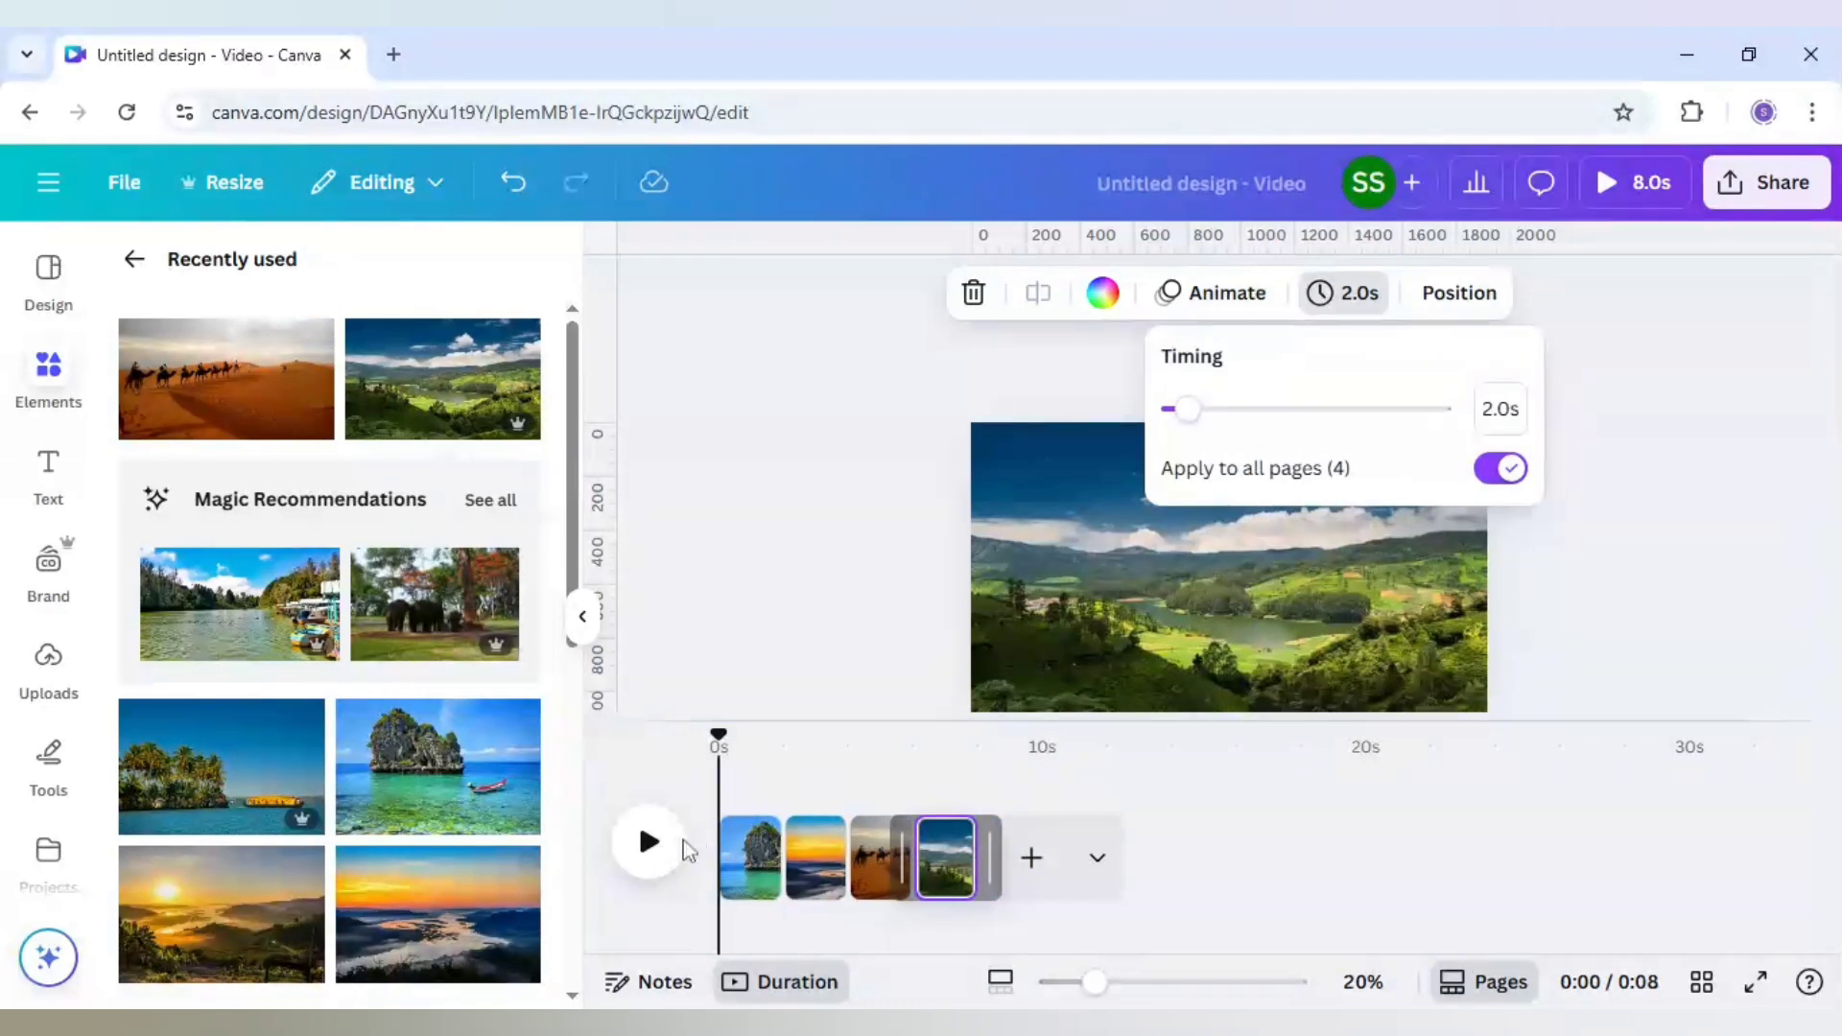
Trim the first page with the rock island photo to 1.5 seconds and play the video from the start
{"action": "left_click", "coordinate": [756, 889]}
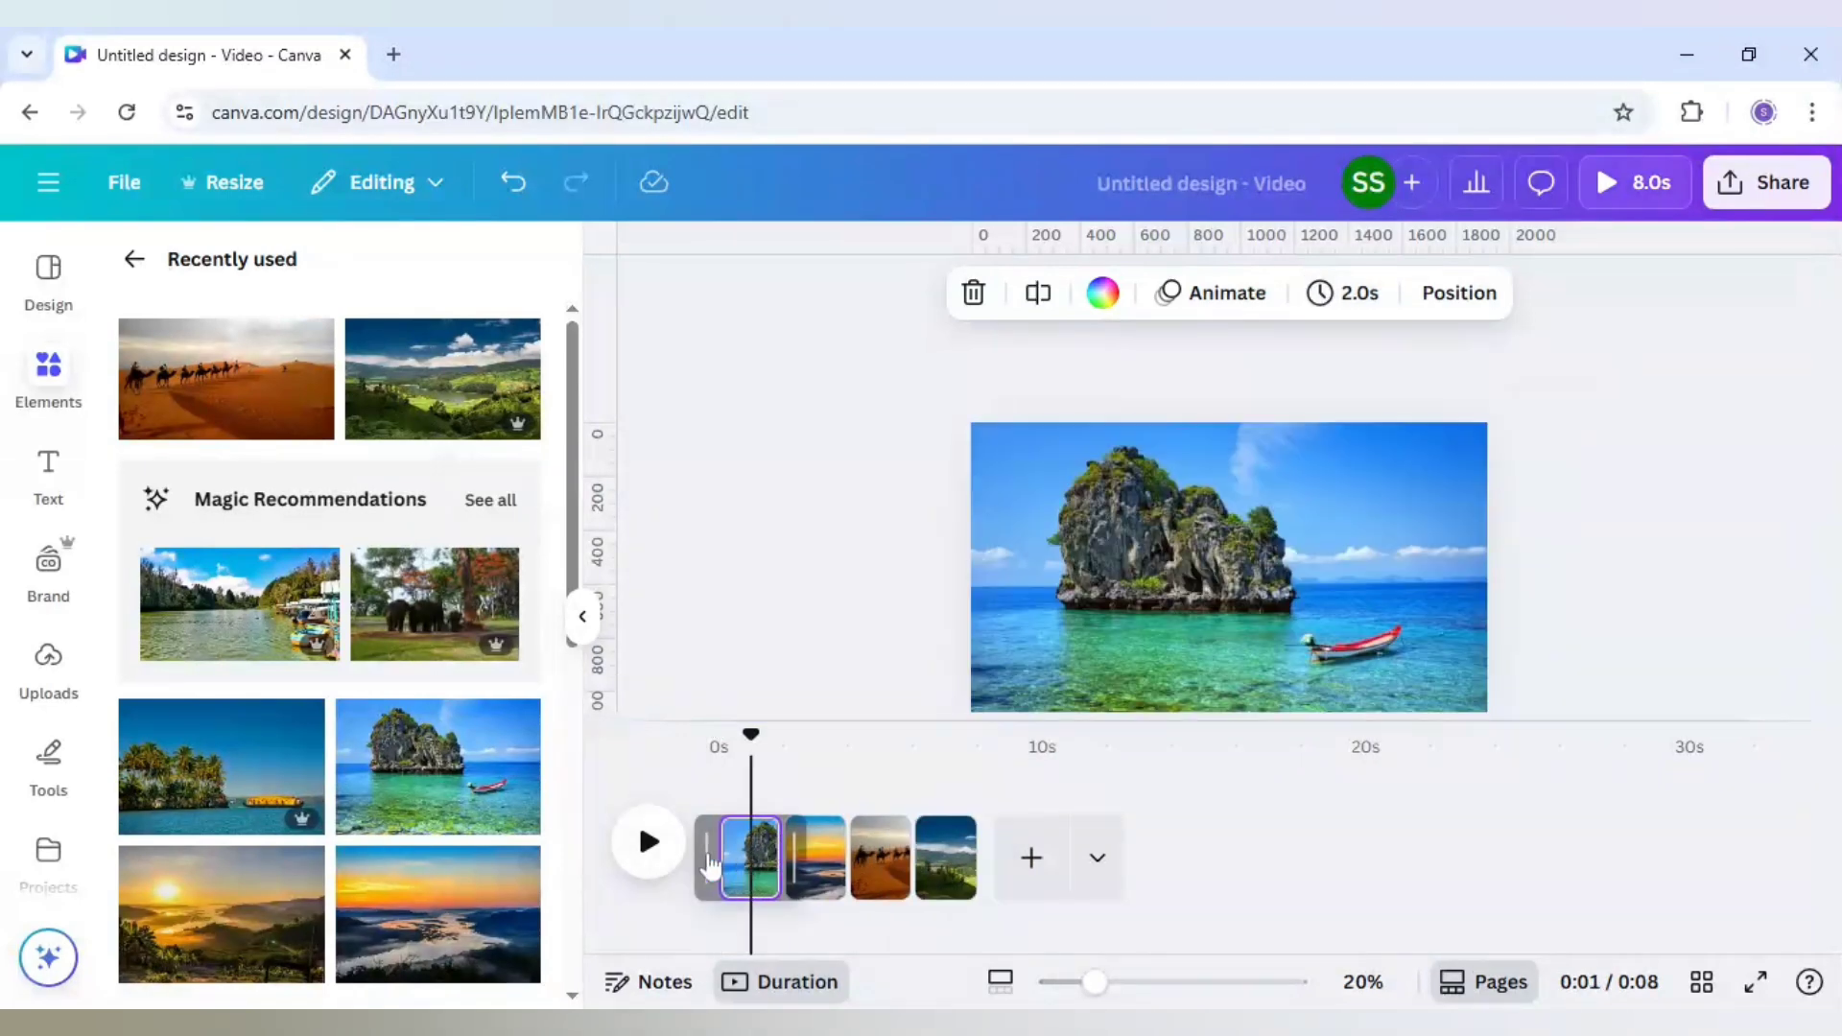
{"action": "left_click_drag", "start_coordinate": [710, 850], "coordinate": [722, 850]}
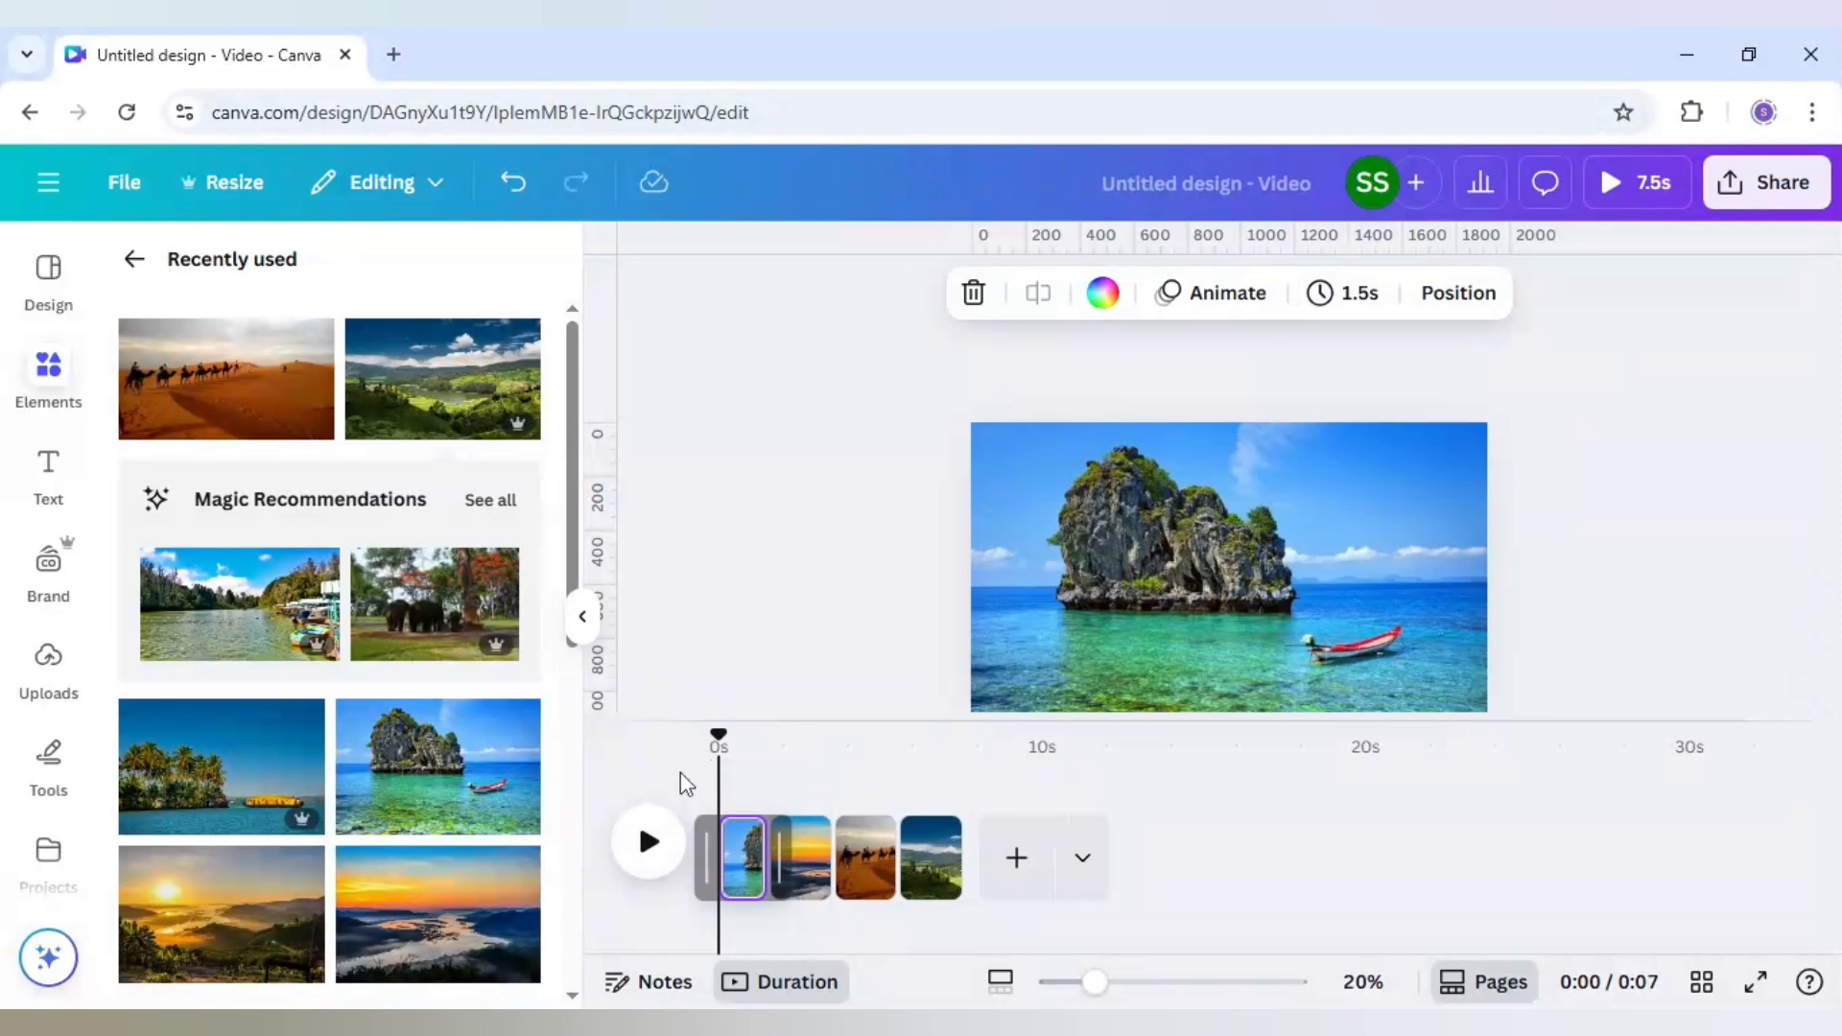
{"action": "left_click_drag", "start_coordinate": [791, 866], "coordinate": [788, 870]}
{"action": "left_click", "coordinate": [649, 843]}
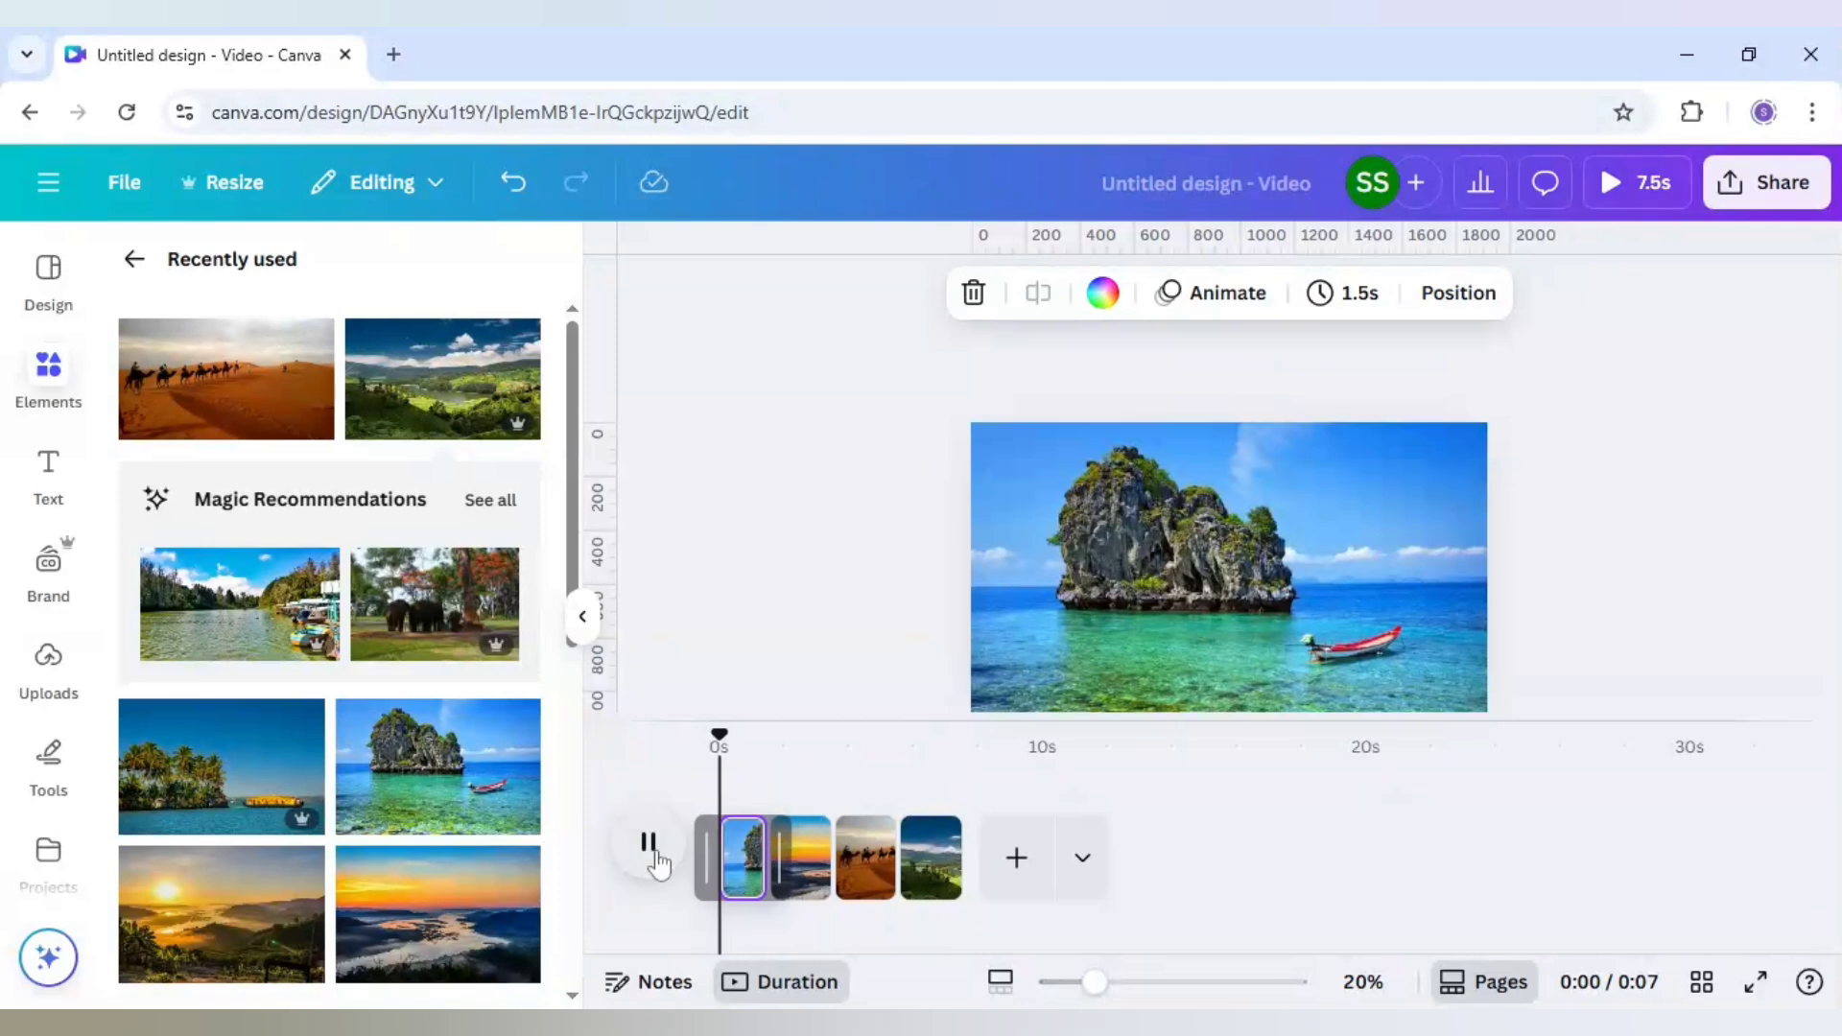